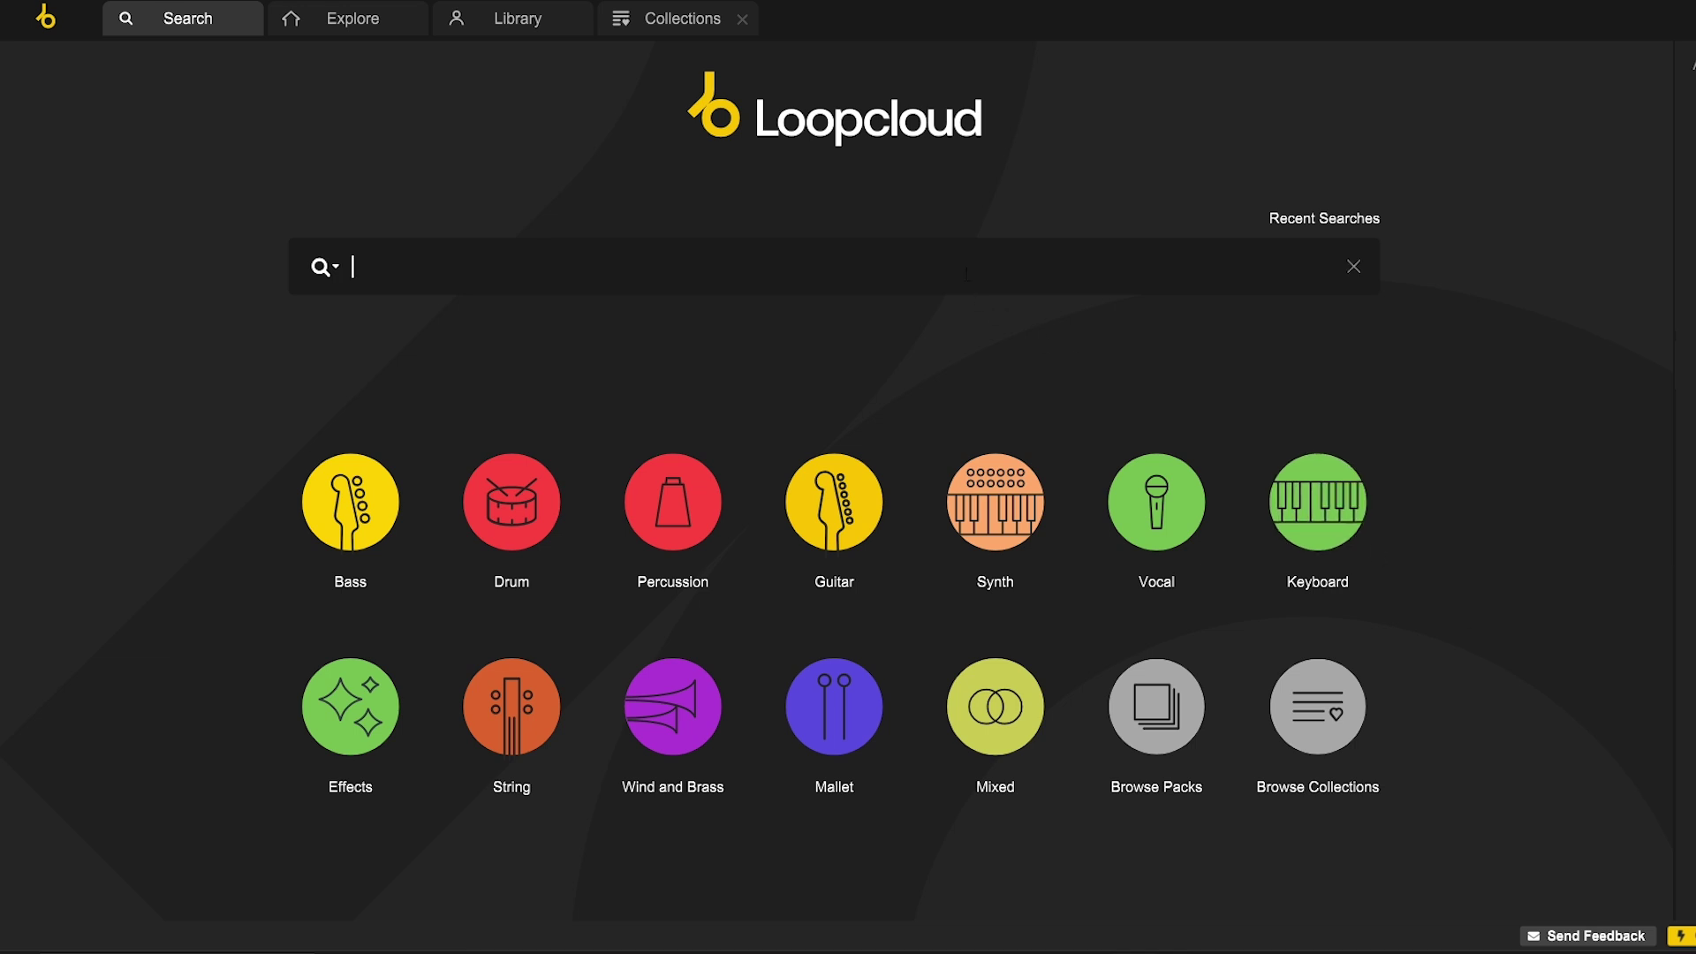
# Filter the search to Techno synth MIDI files in key G, listing 2325 results
pyautogui.write('midi')
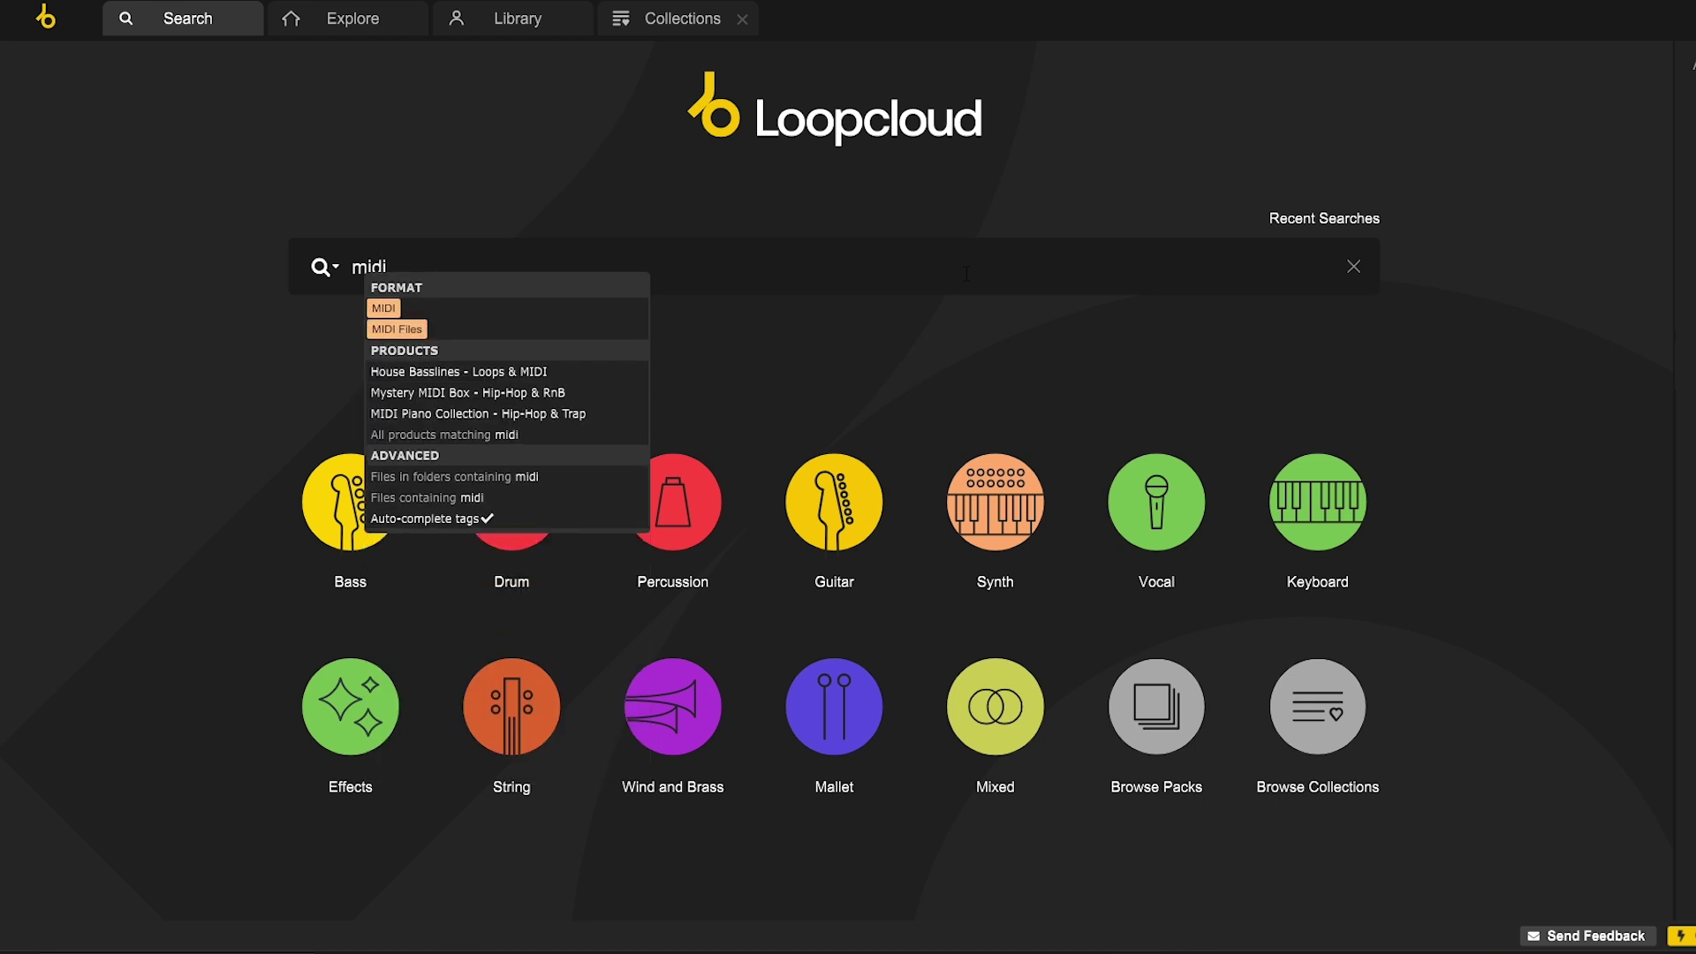
pyautogui.click(416, 327)
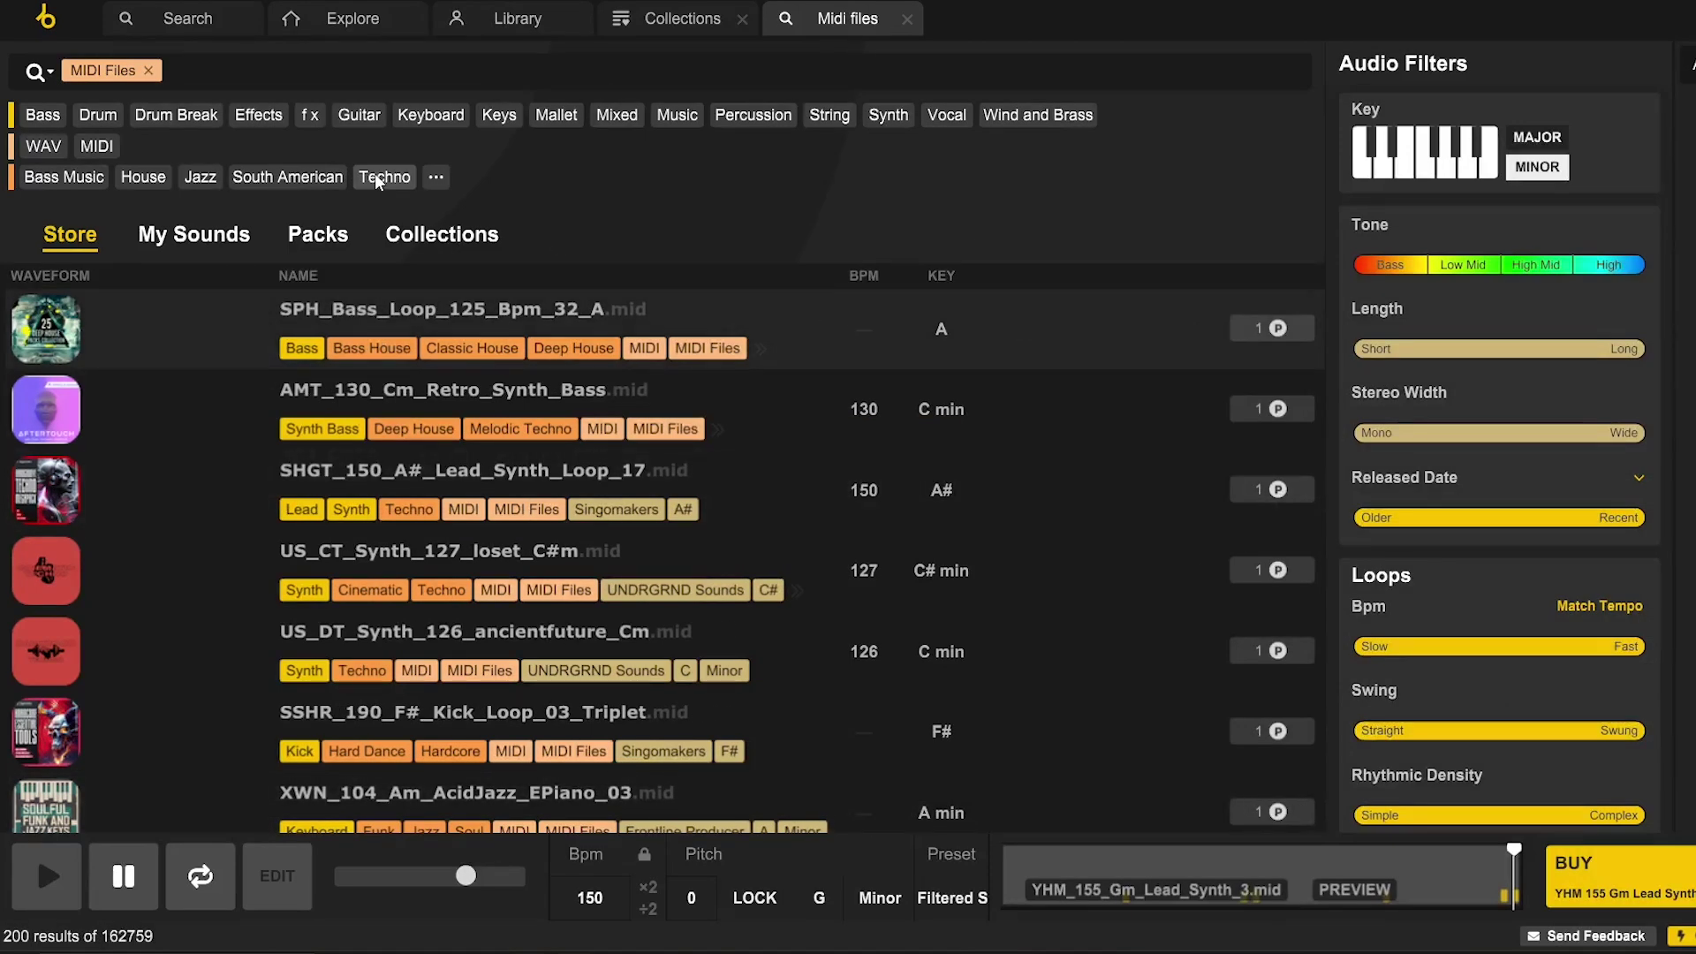
pyautogui.click(384, 177)
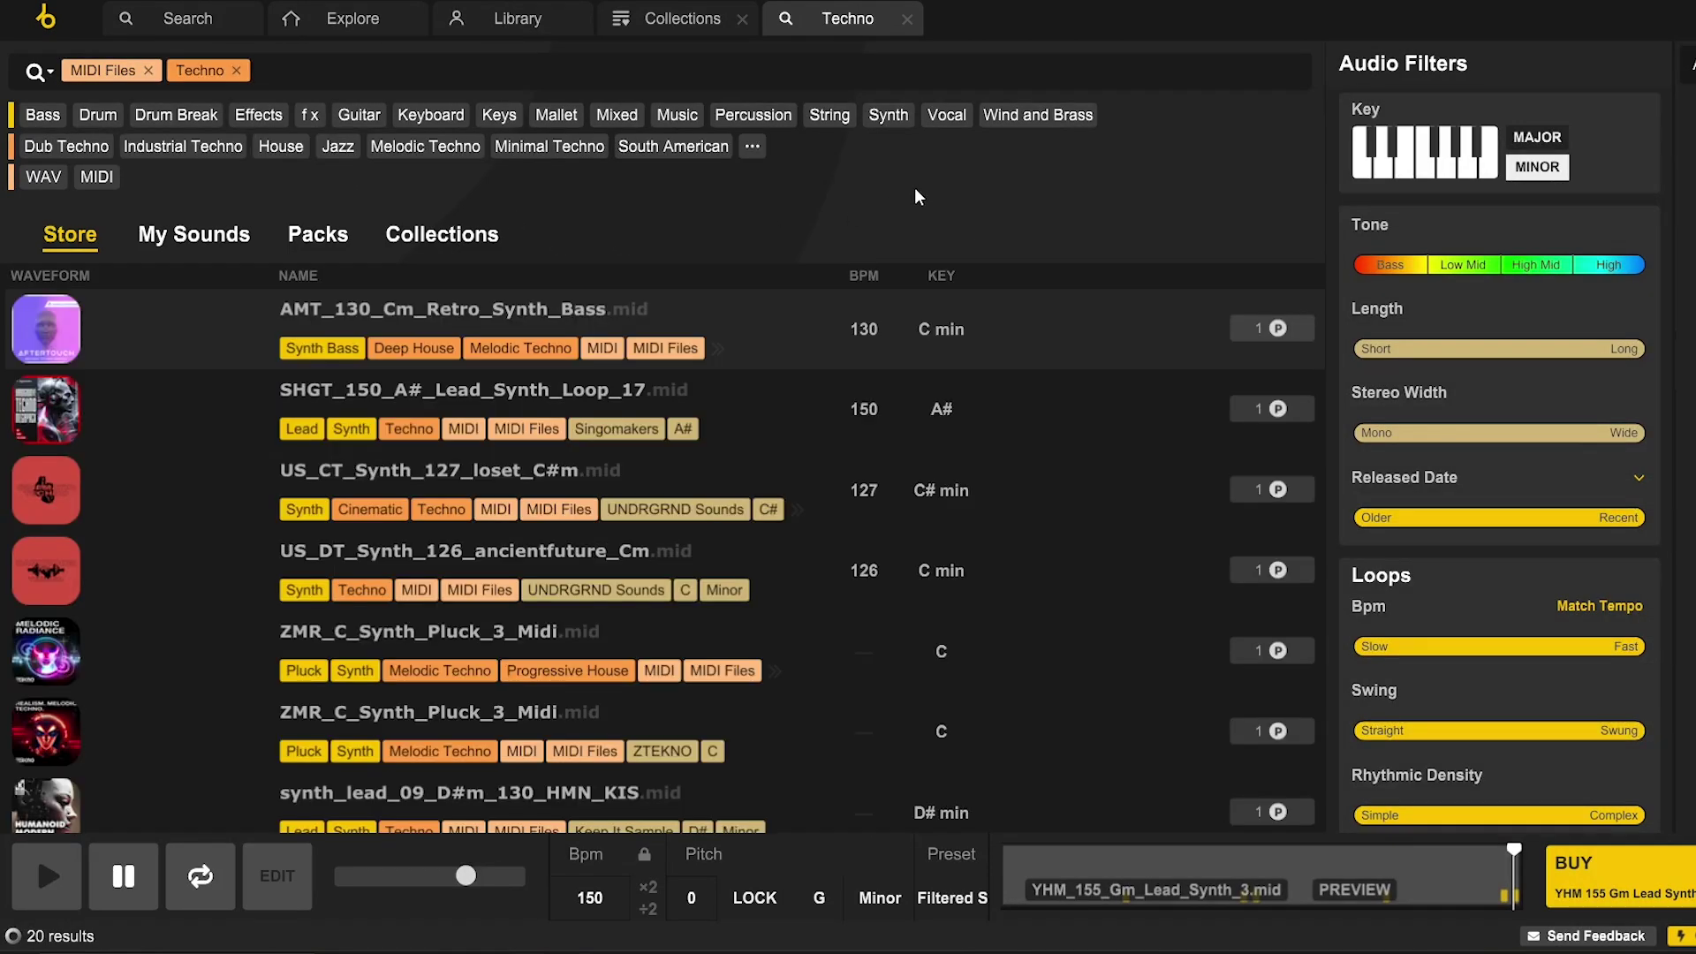
pyautogui.click(903, 117)
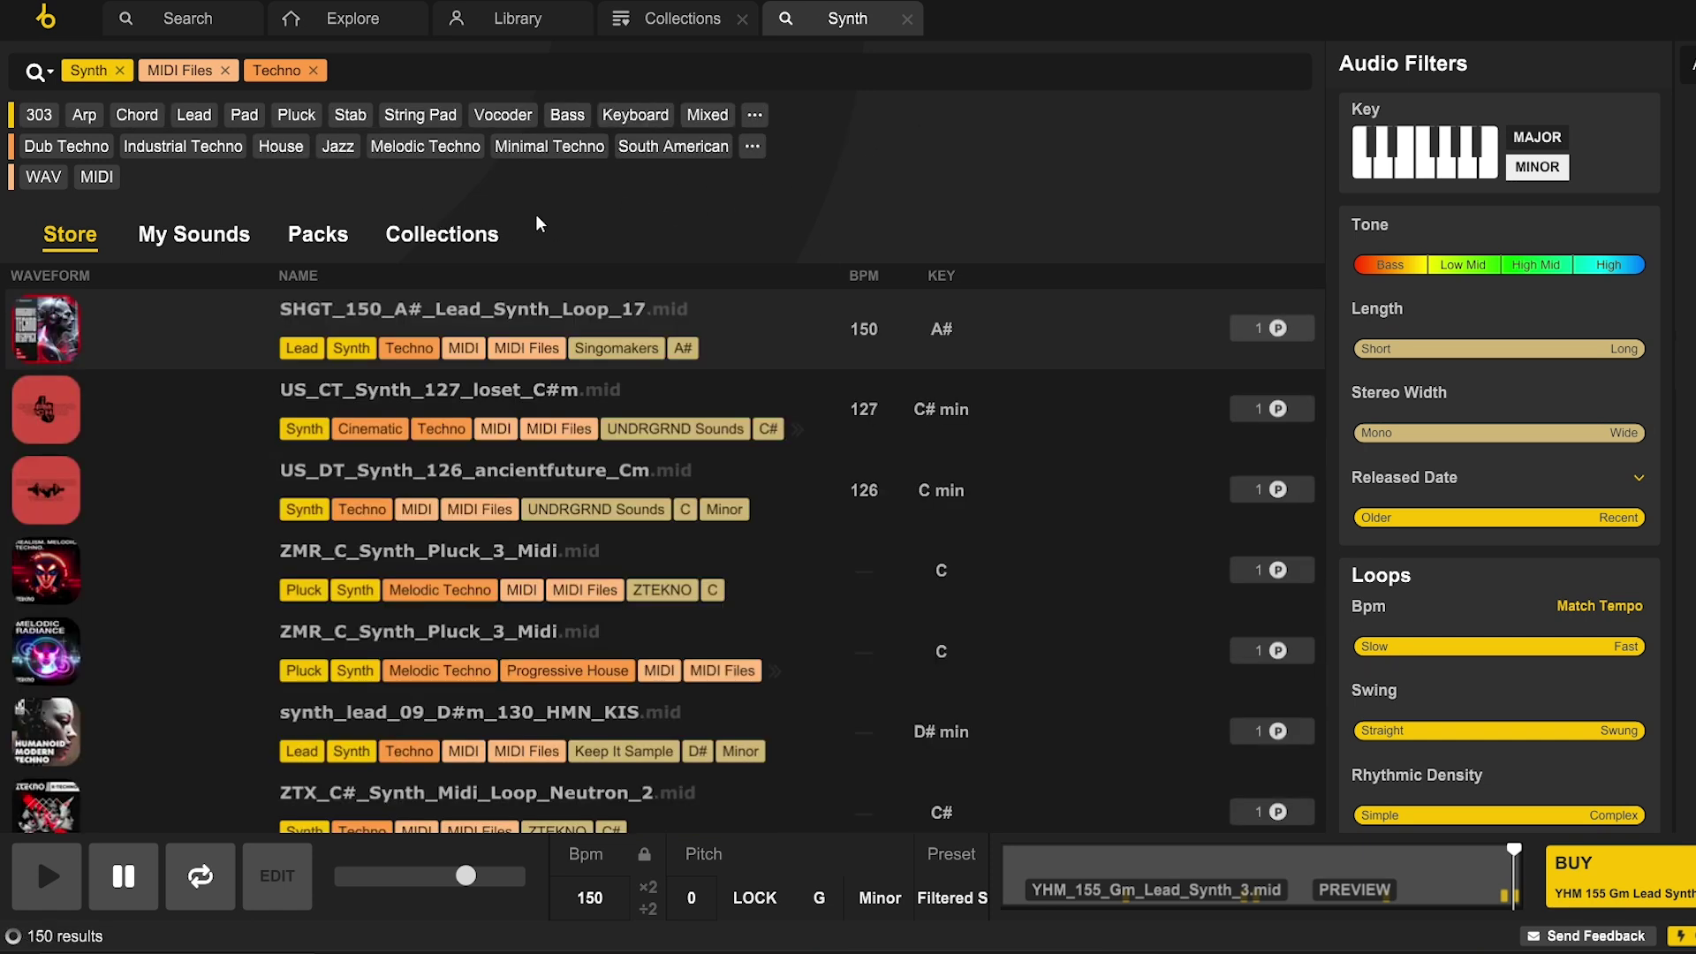
pyautogui.click(1452, 173)
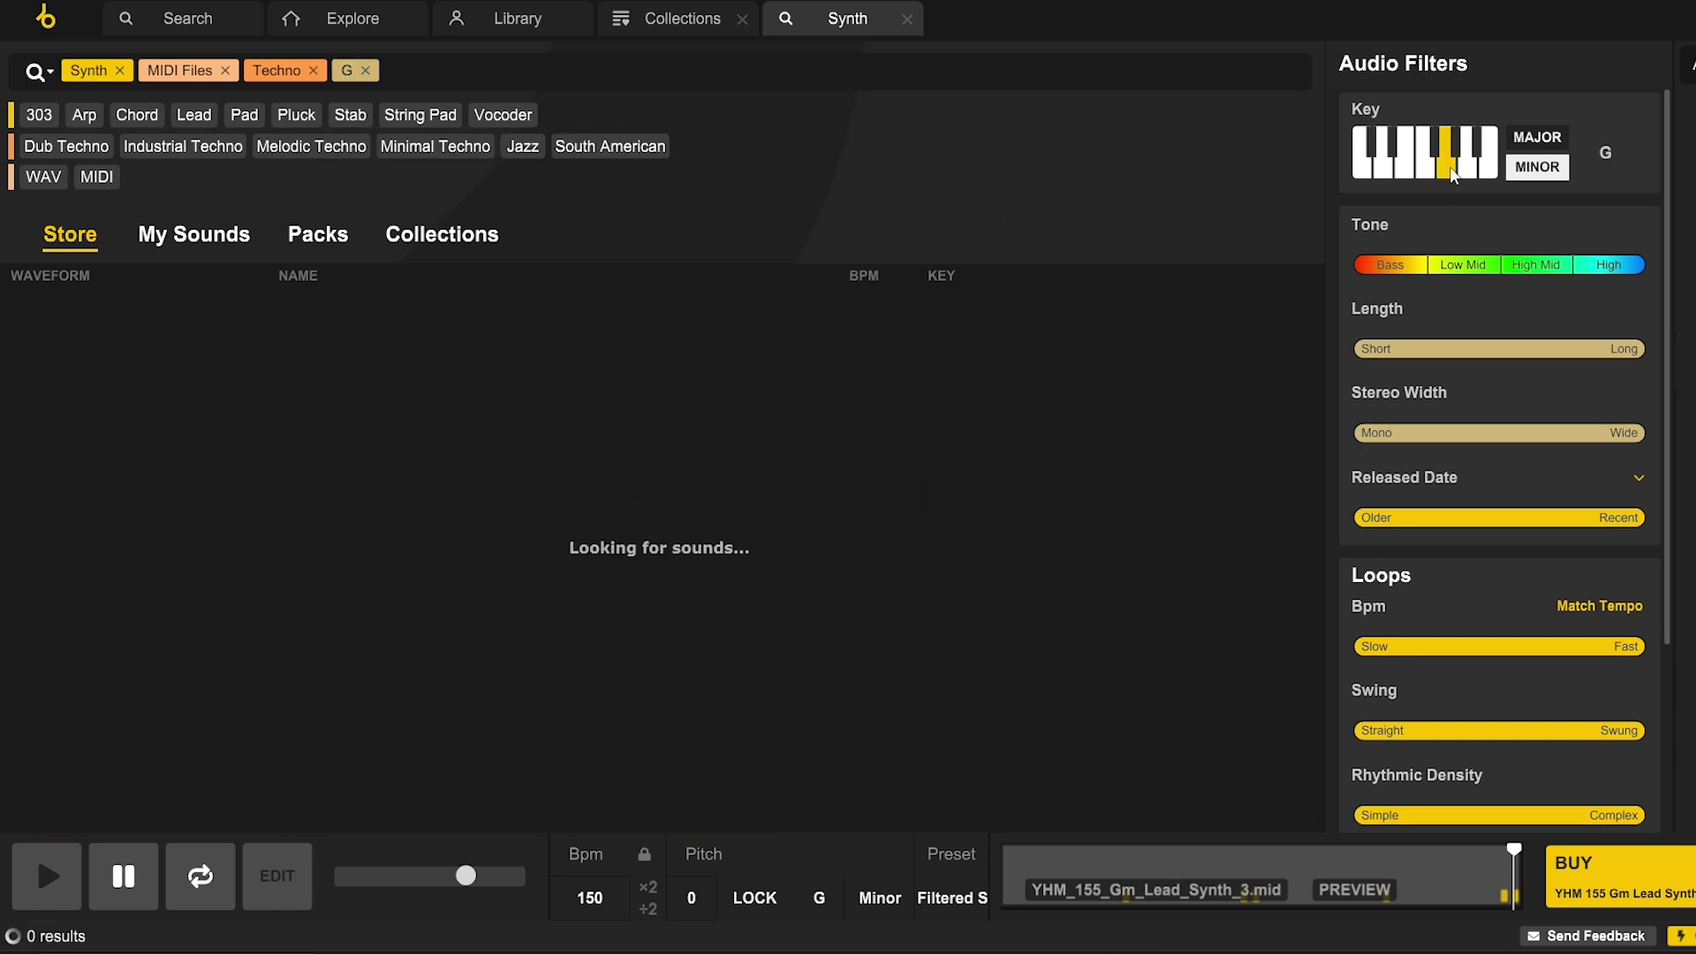
pyautogui.click(1542, 170)
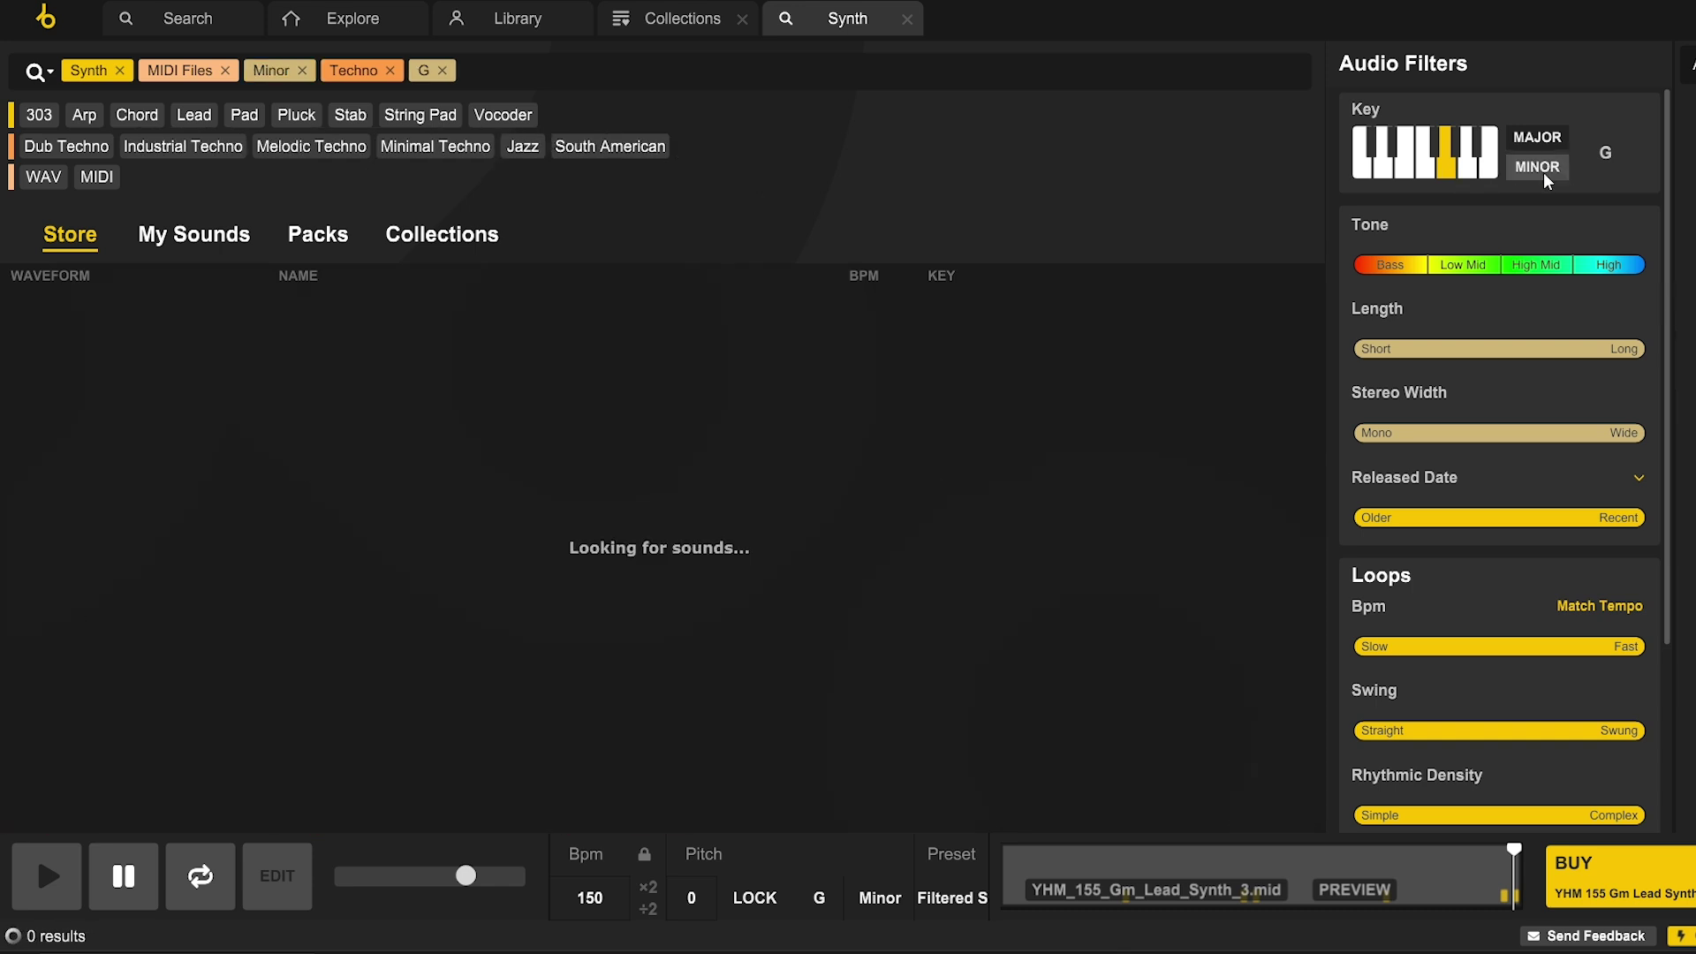
pyautogui.click(1541, 169)
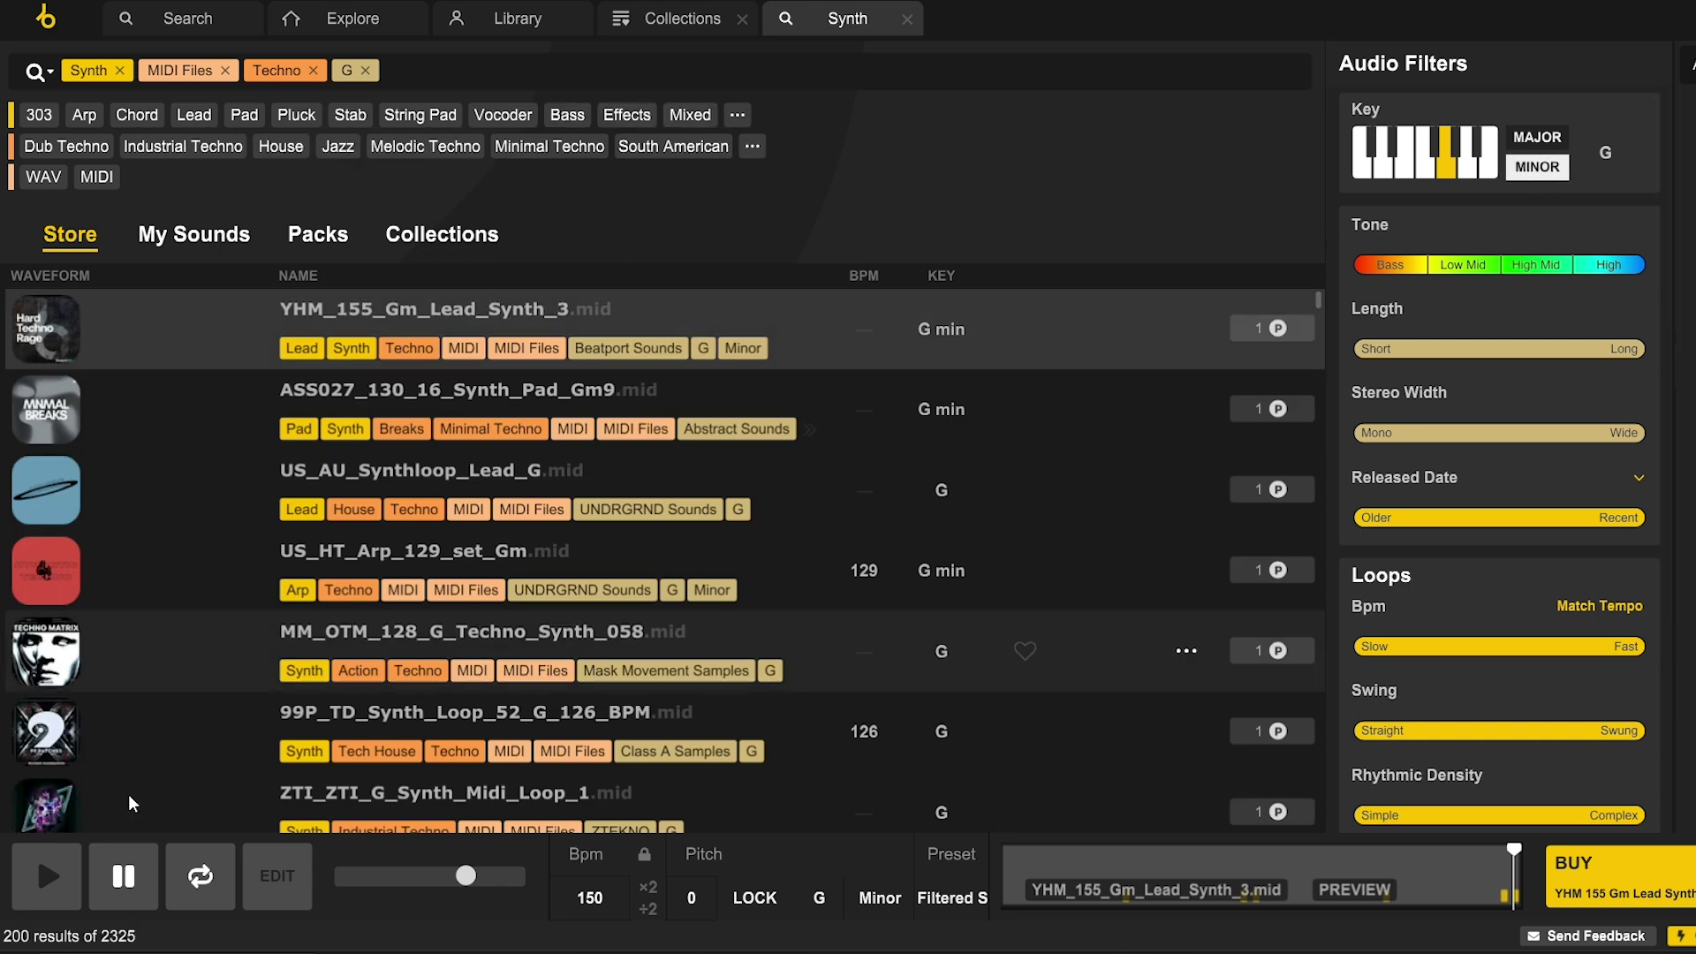
# Preview ZNO_G_Lead_Synth_1_Midi at 125 BPM through the Saw preset with its key locked
pyautogui.scroll(-5, 210, 680)
pyautogui.click(210, 686)
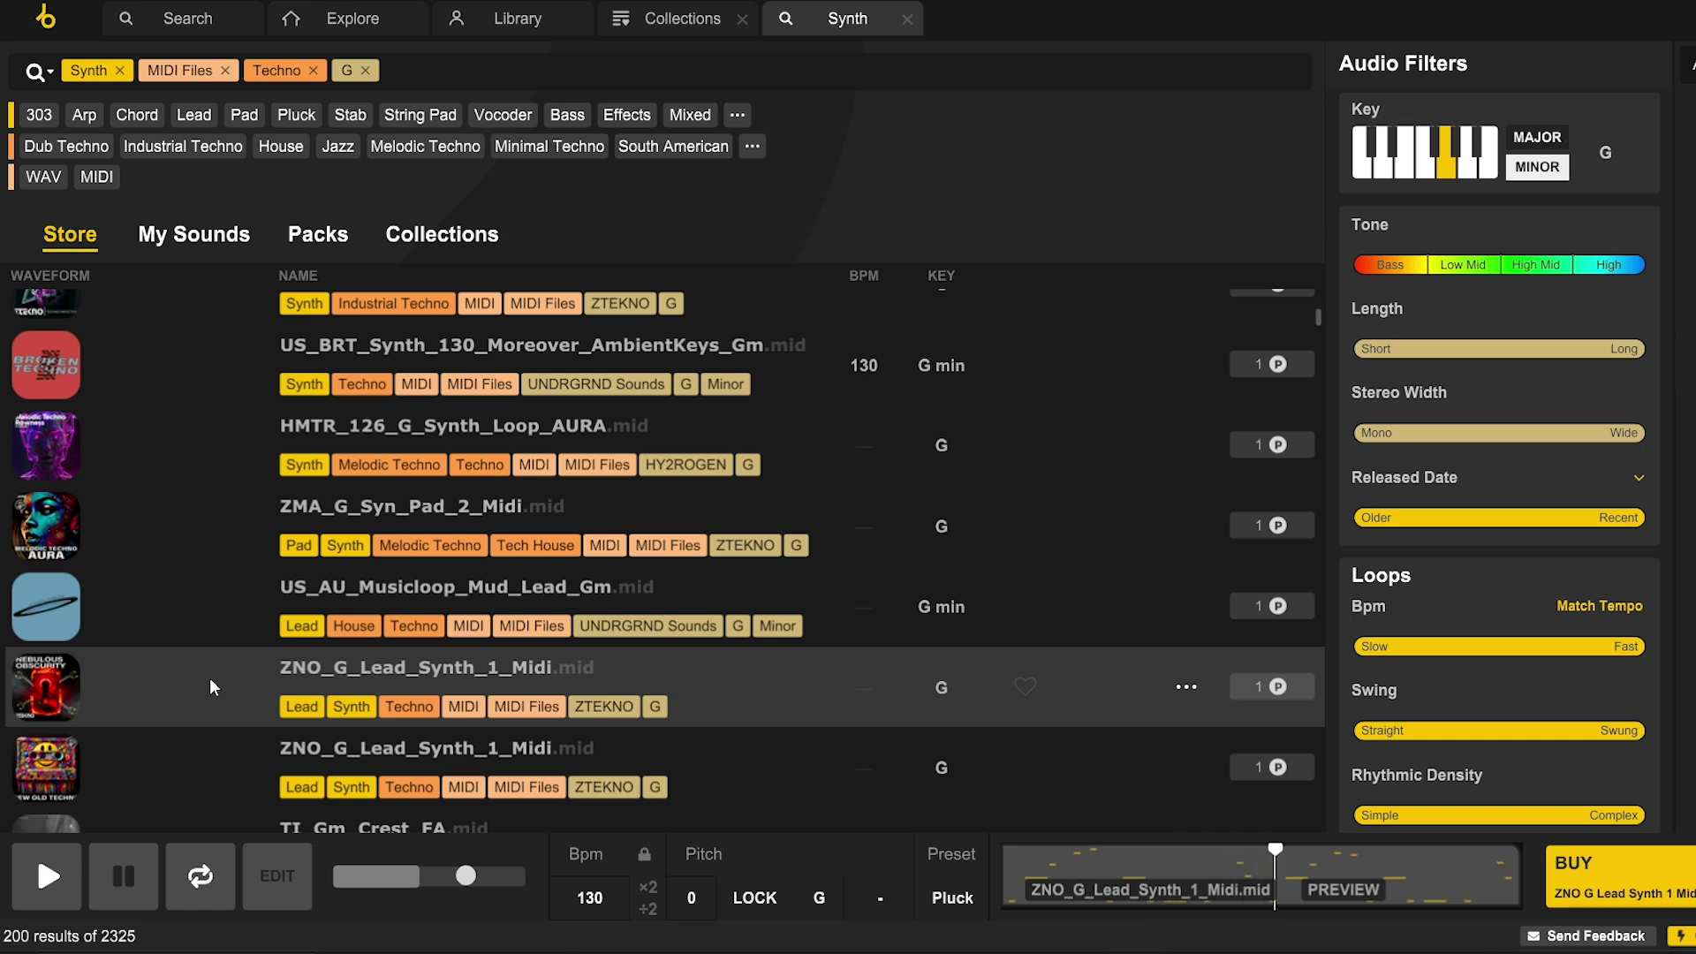
pyautogui.moveTo(628, 883); pyautogui.dragTo(594, 916)
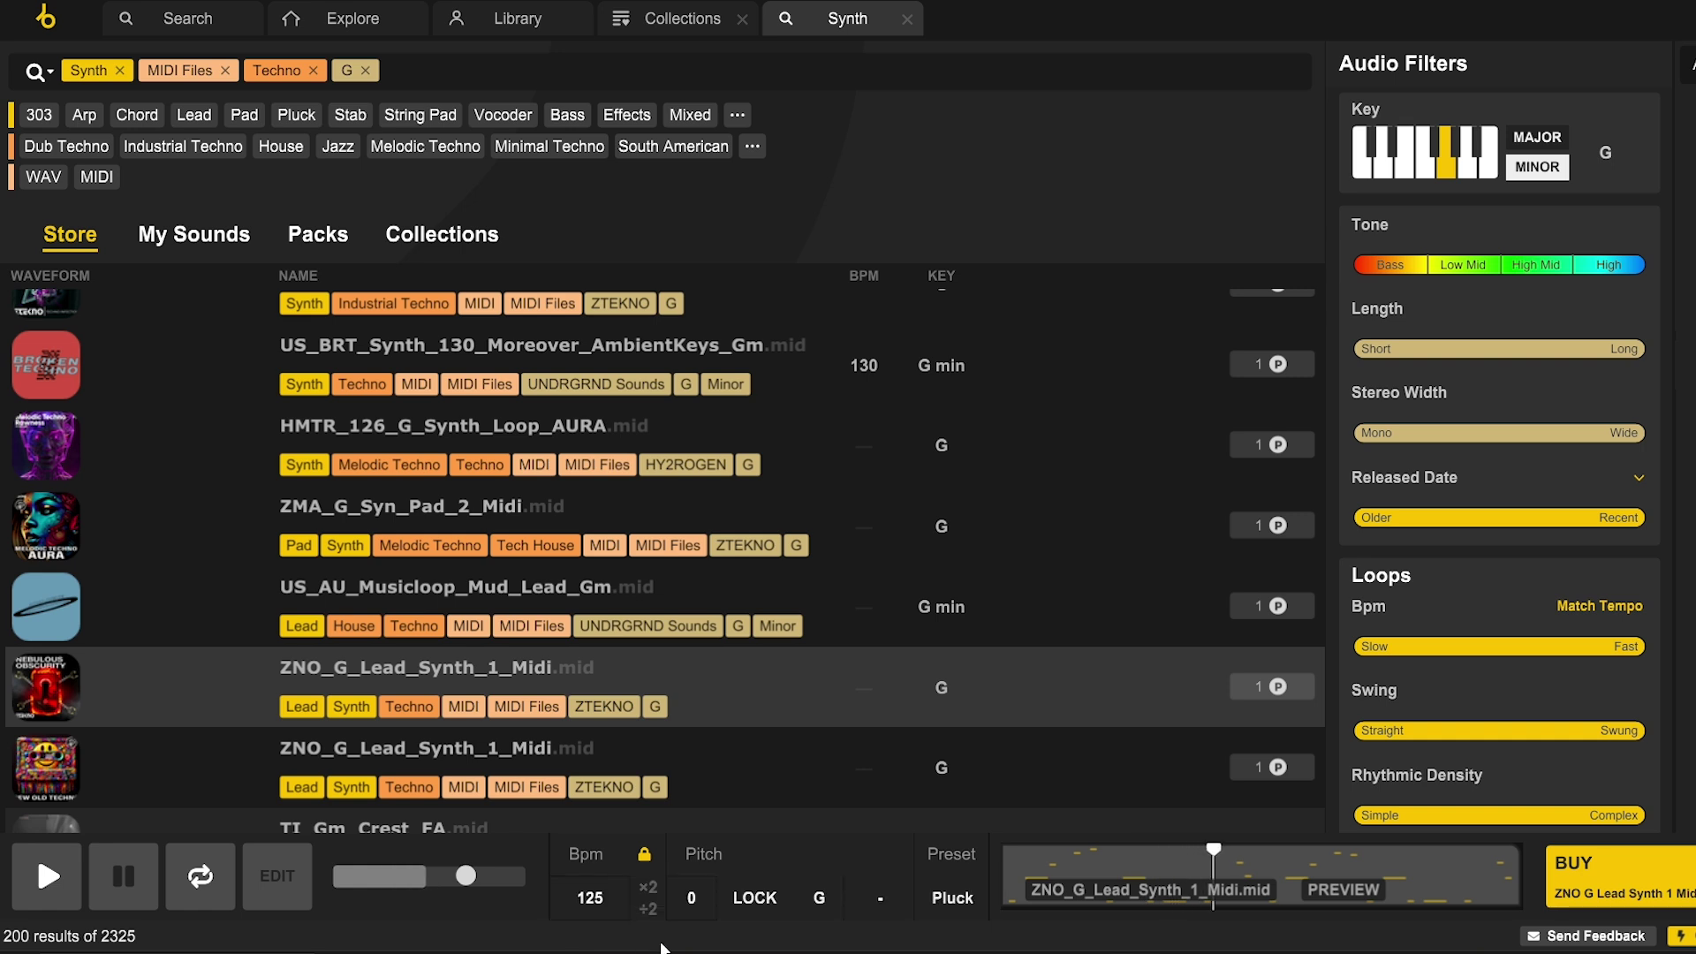
pyautogui.click(952, 897)
pyautogui.click(950, 800)
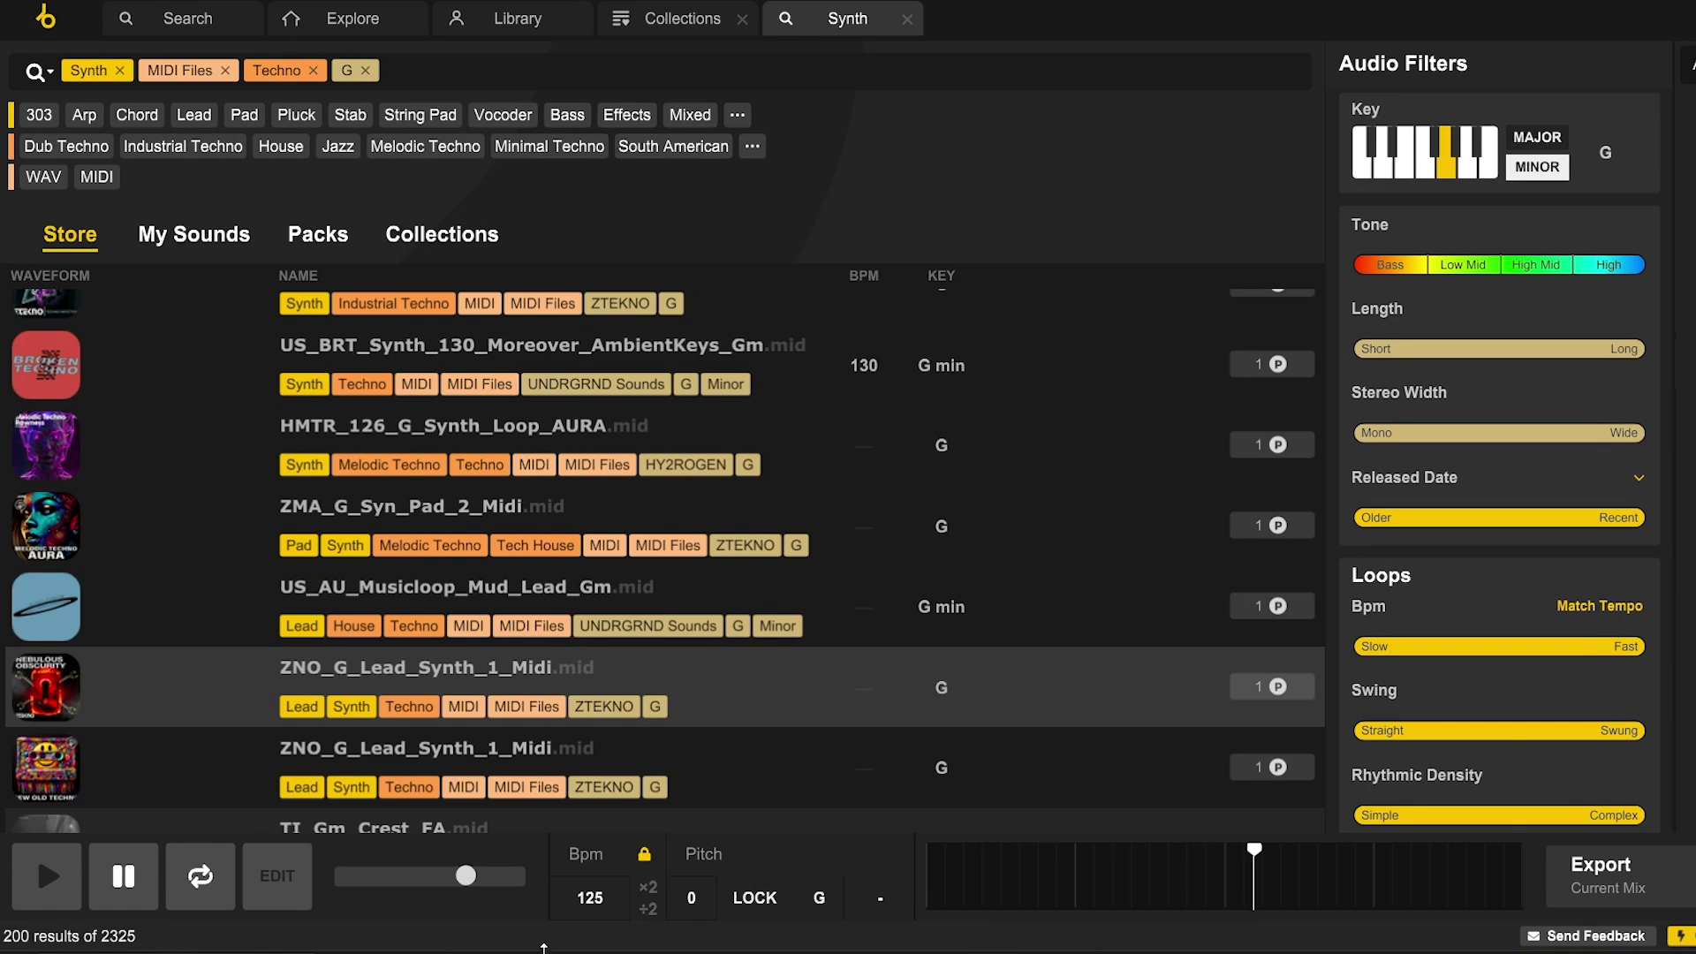
pyautogui.click(761, 901)
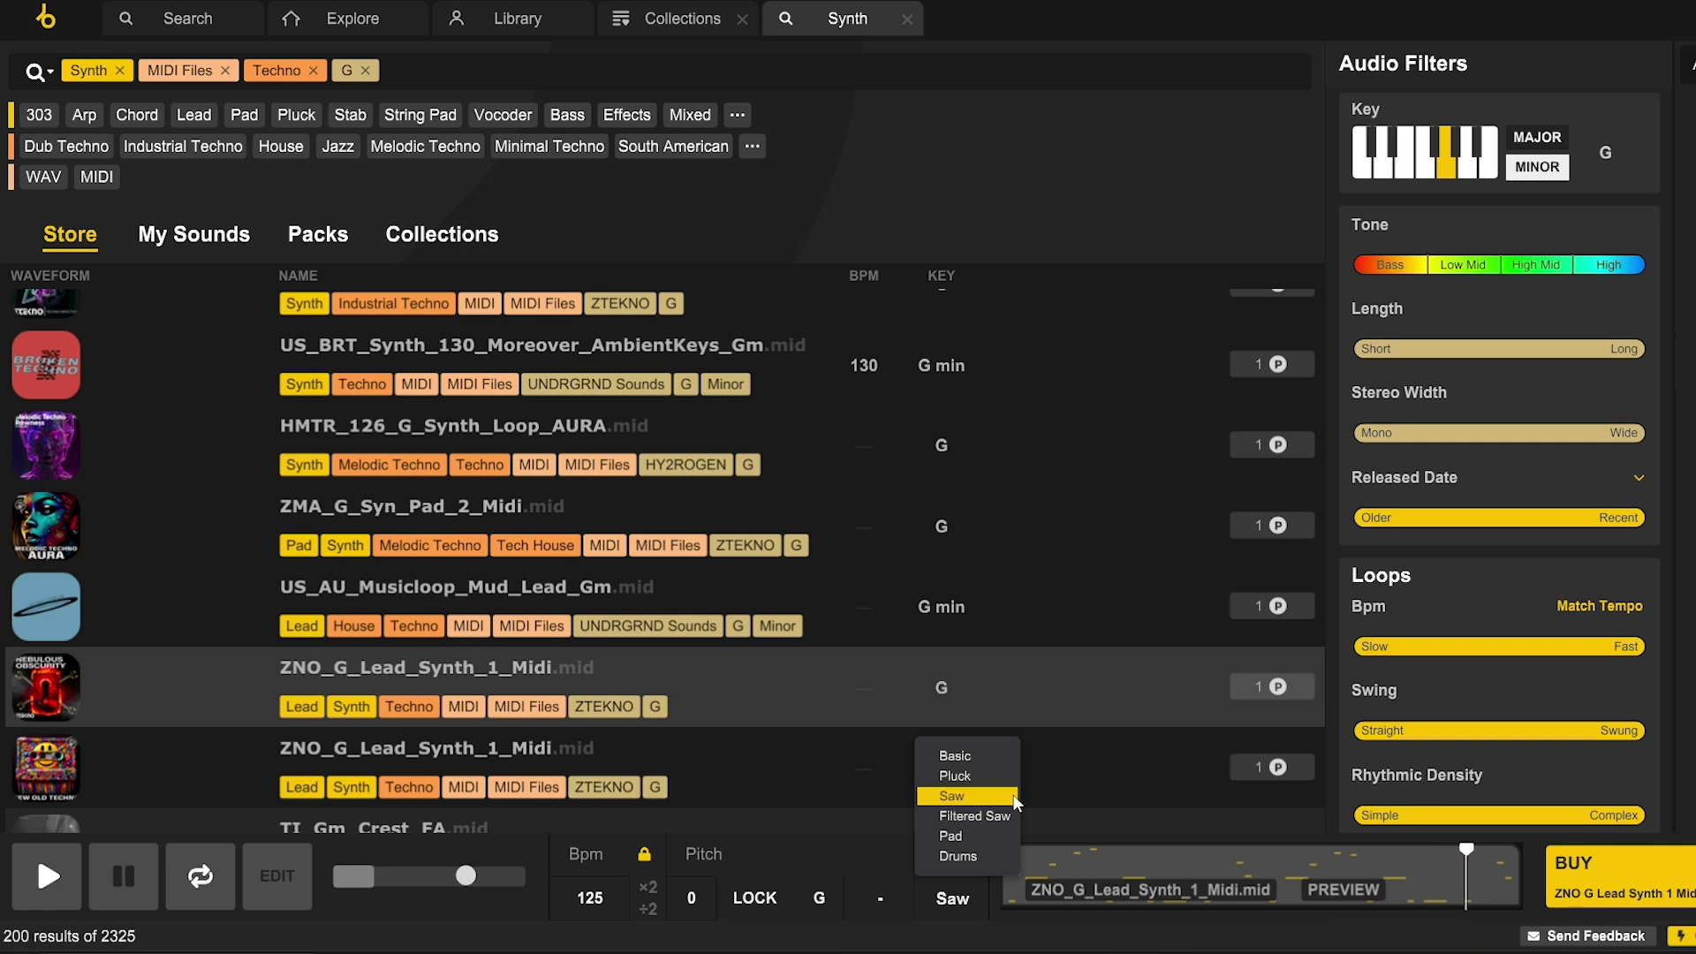
# Open the multitrack editor holding the lead synth and select the first empty track slot
pyautogui.click(1012, 857)
pyautogui.click(276, 876)
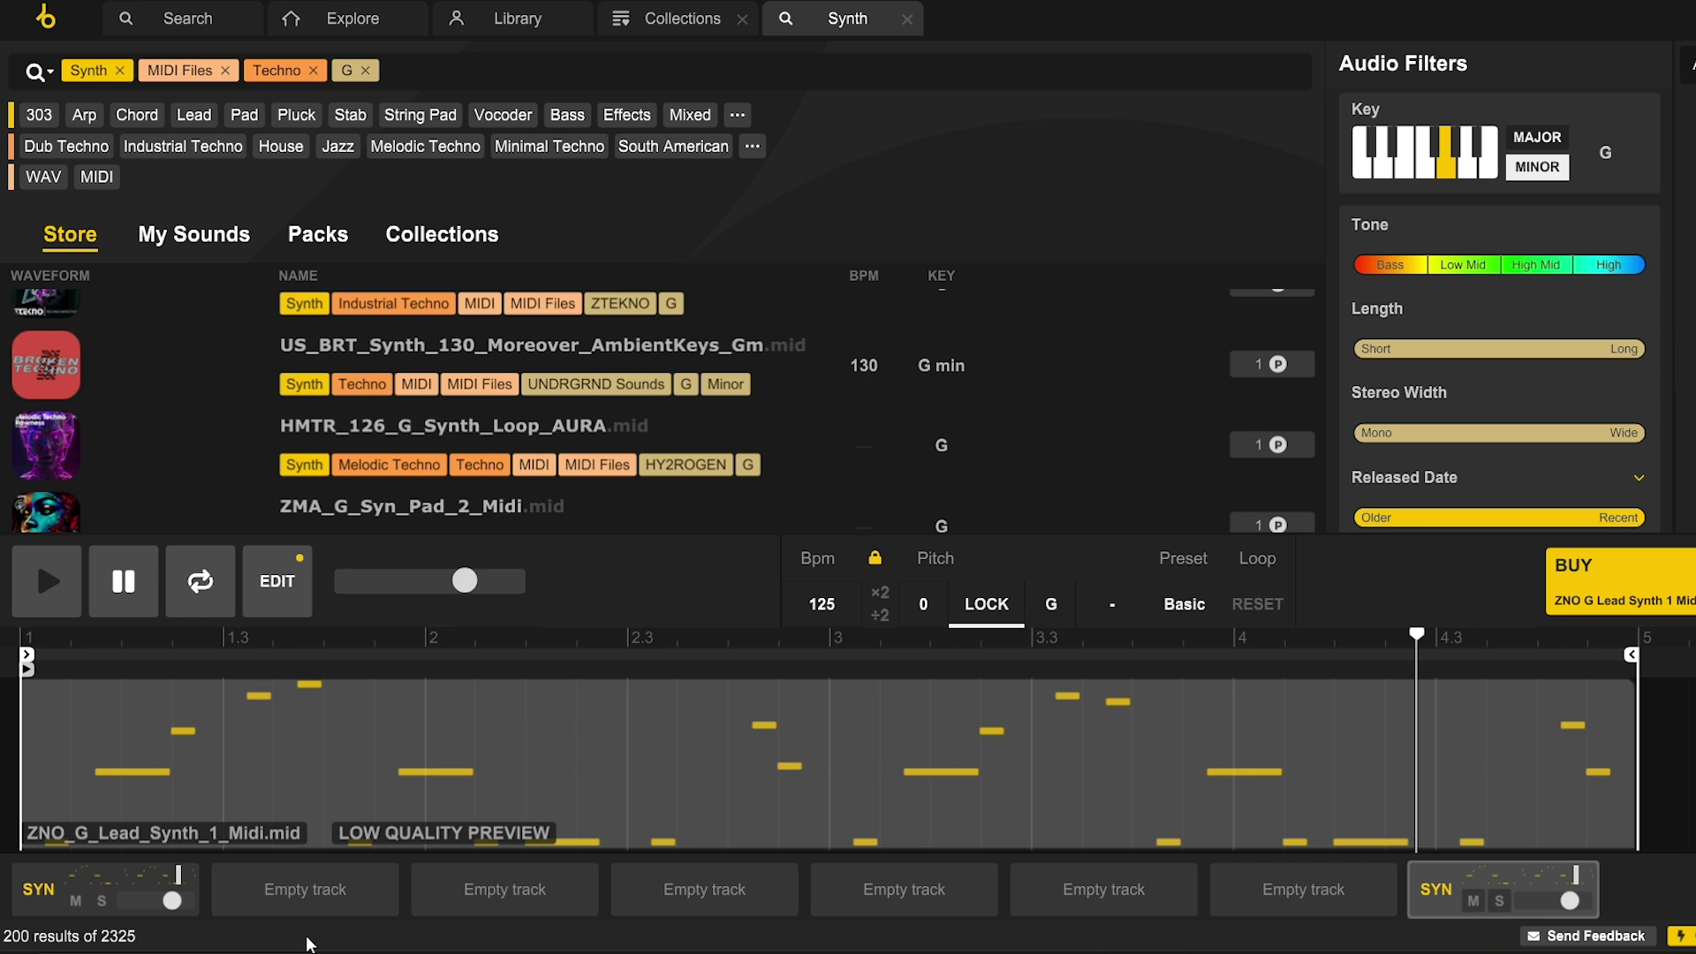
pyautogui.click(329, 888)
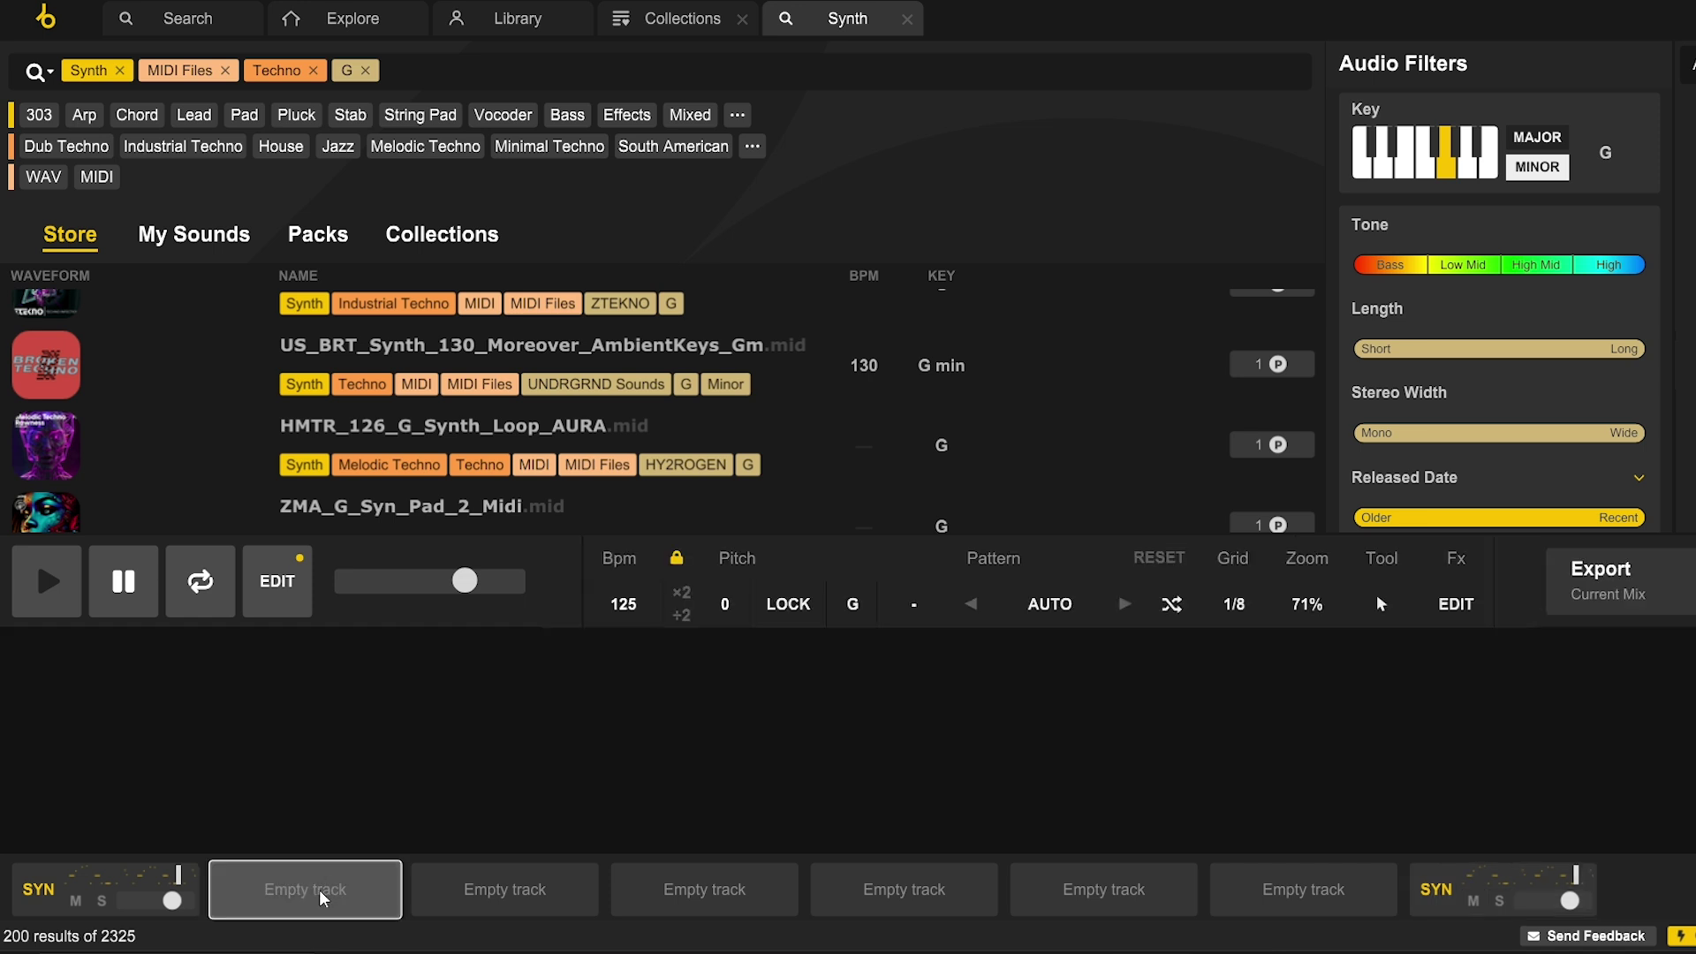
pyautogui.click(1077, 617)
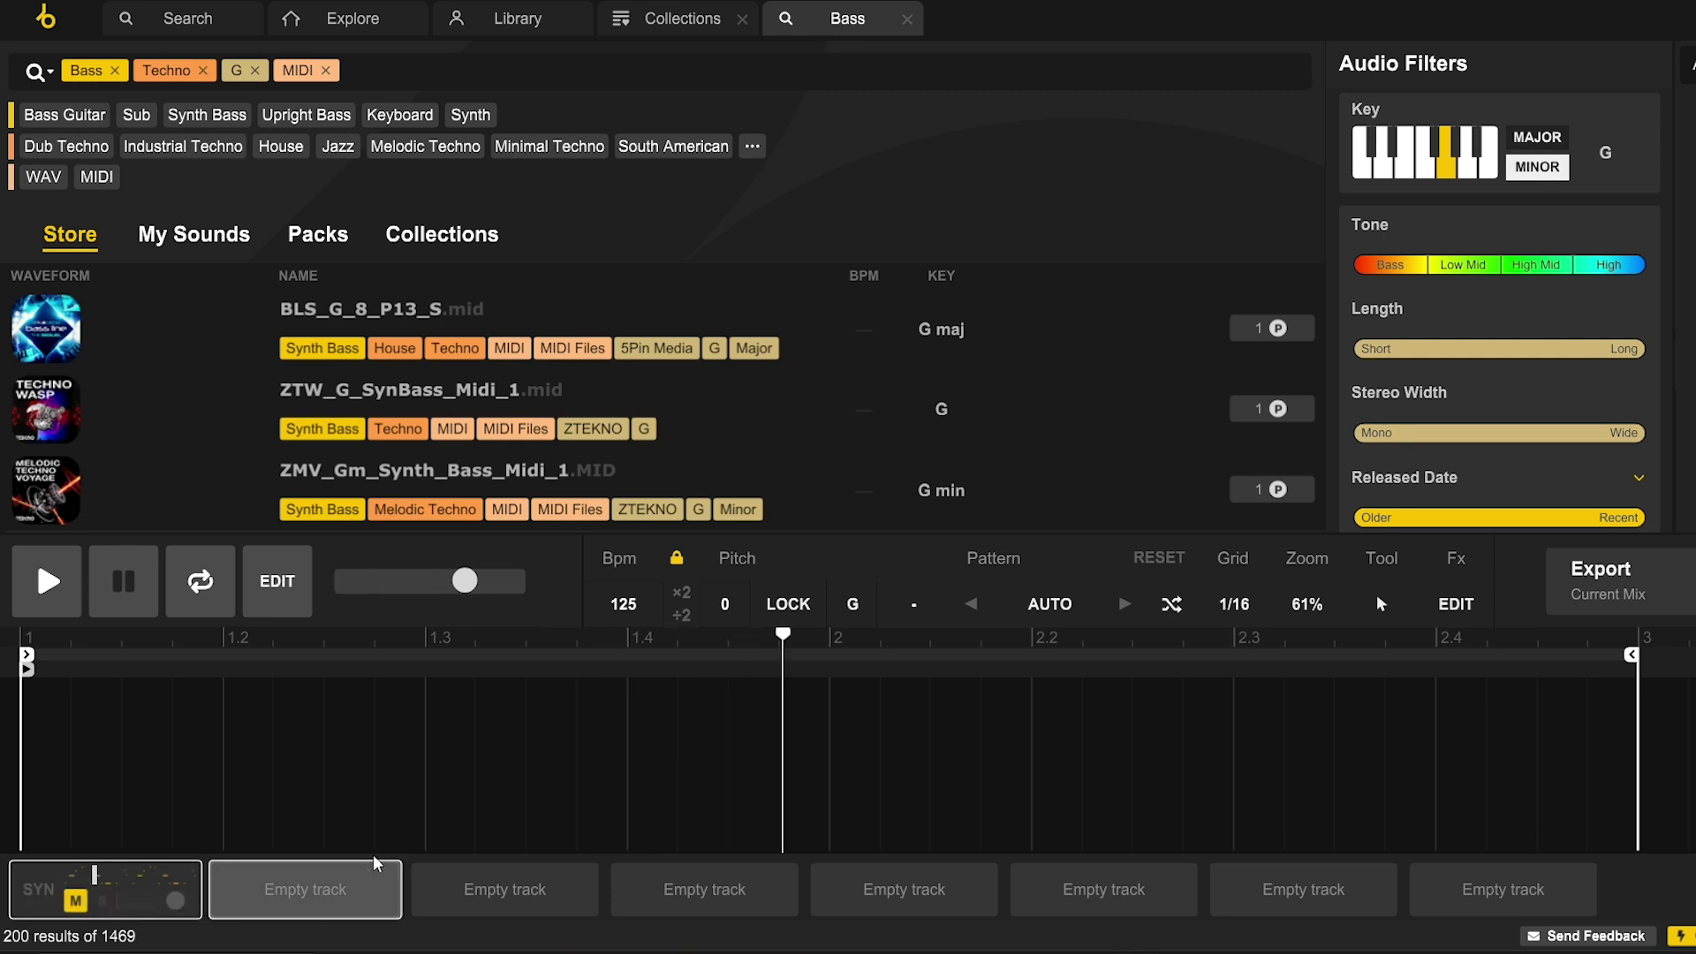
# Load the 5MT_Gm_Bass13_124_FX2 bass loop onto track two and transpose the lead clip upward
pyautogui.click(180, 426)
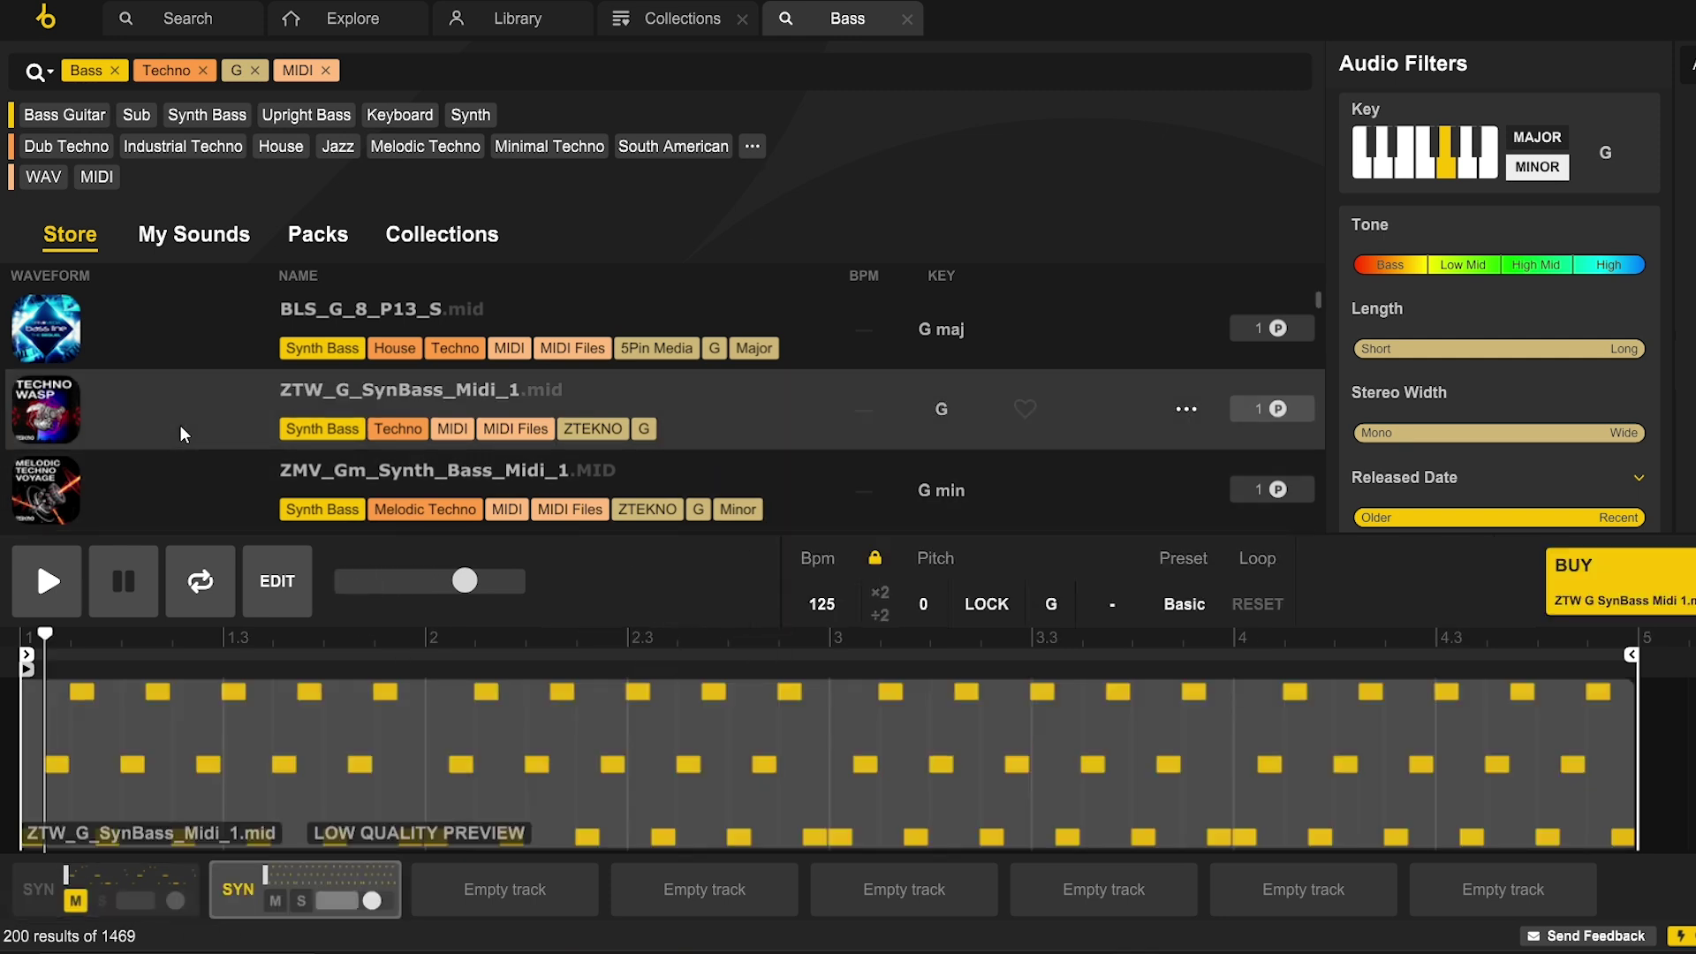
pyautogui.click(335, 74)
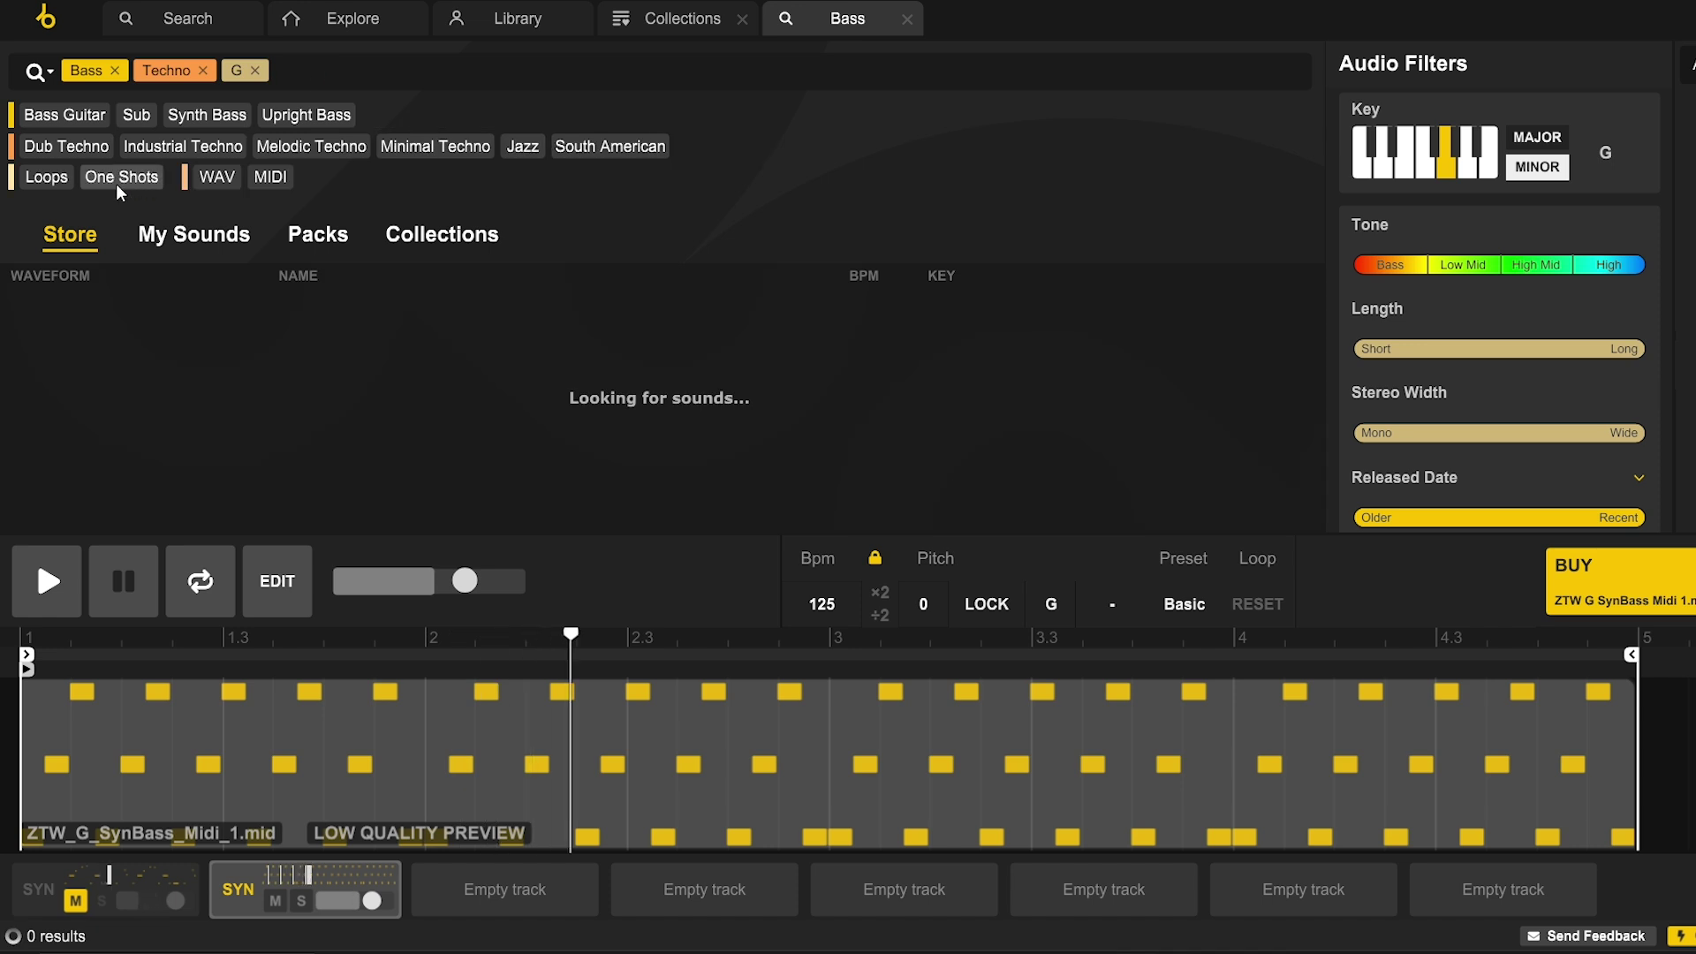
pyautogui.click(45, 175)
pyautogui.click(132, 490)
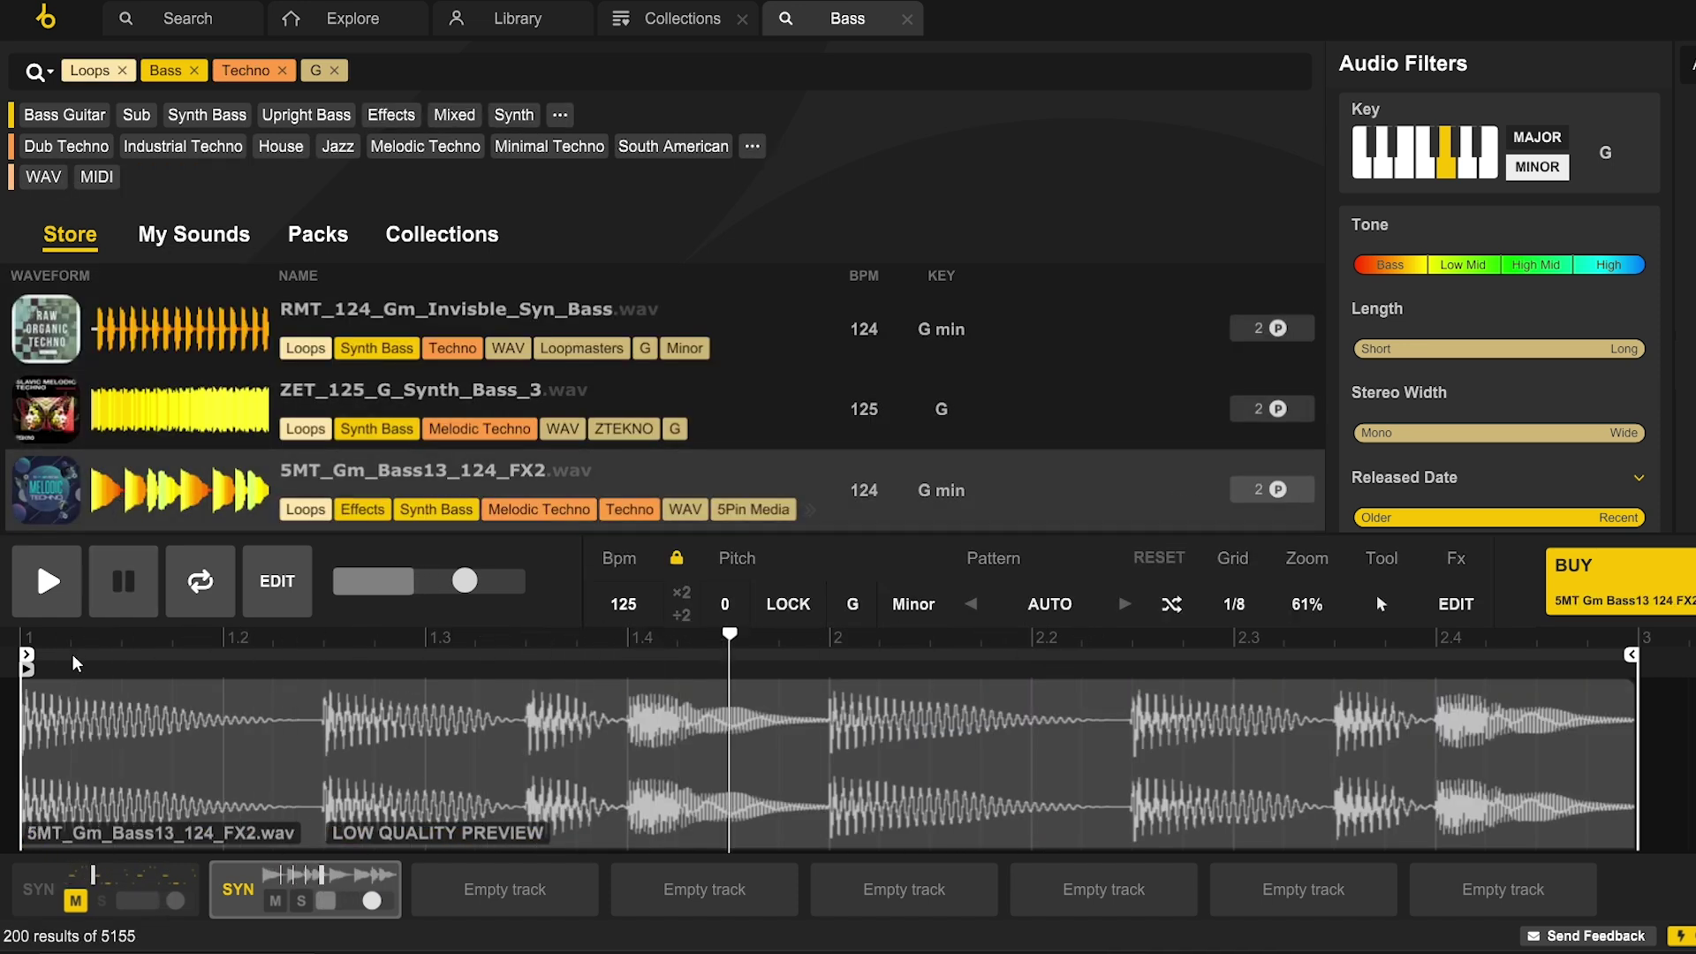
pyautogui.click(86, 902)
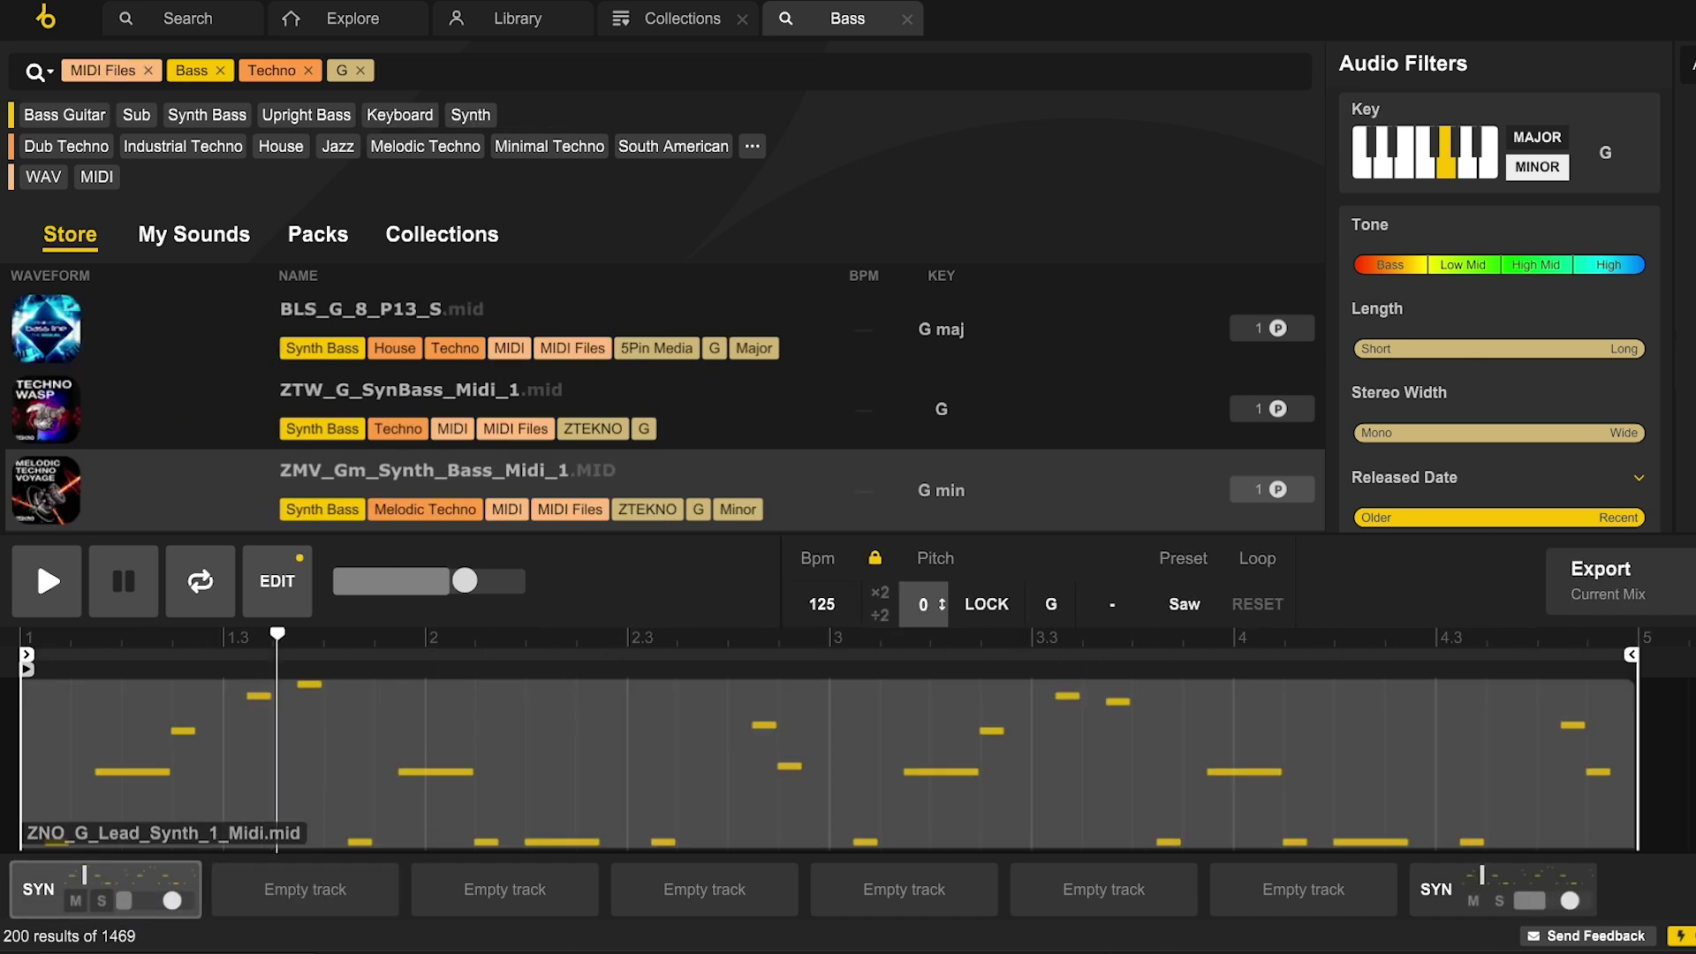
pyautogui.moveTo(925, 604); pyautogui.dragTo(925, 574)
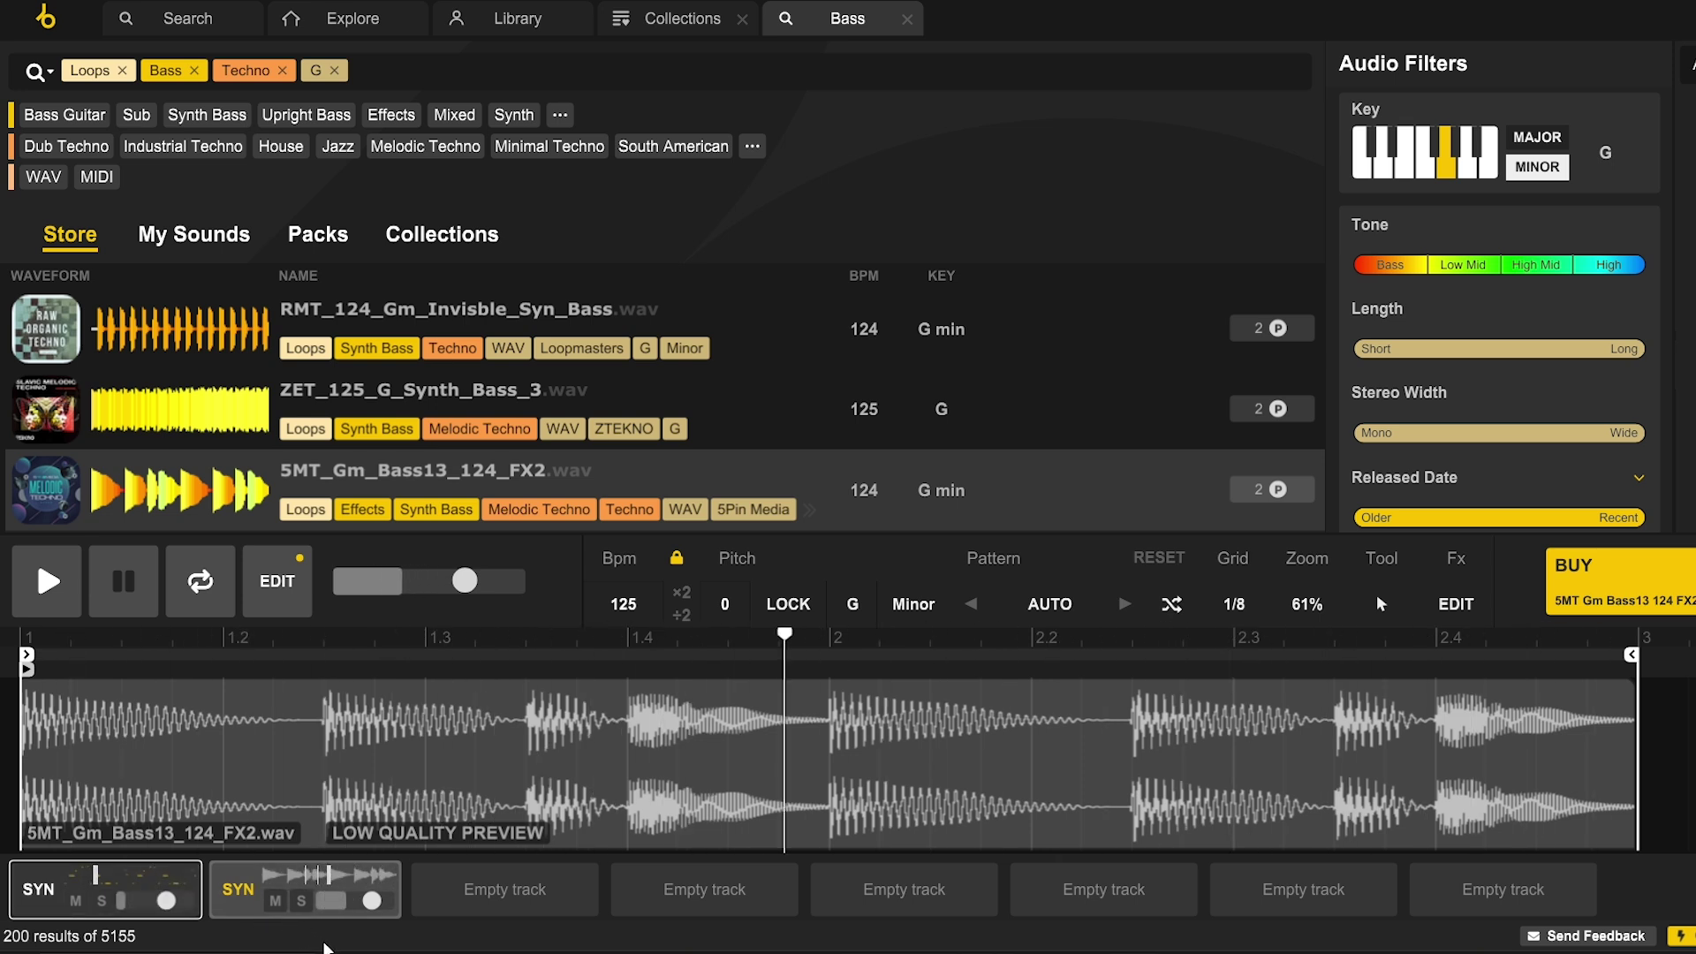
# Pause playback and narrow the techno search to kick drums
pyautogui.press('space')
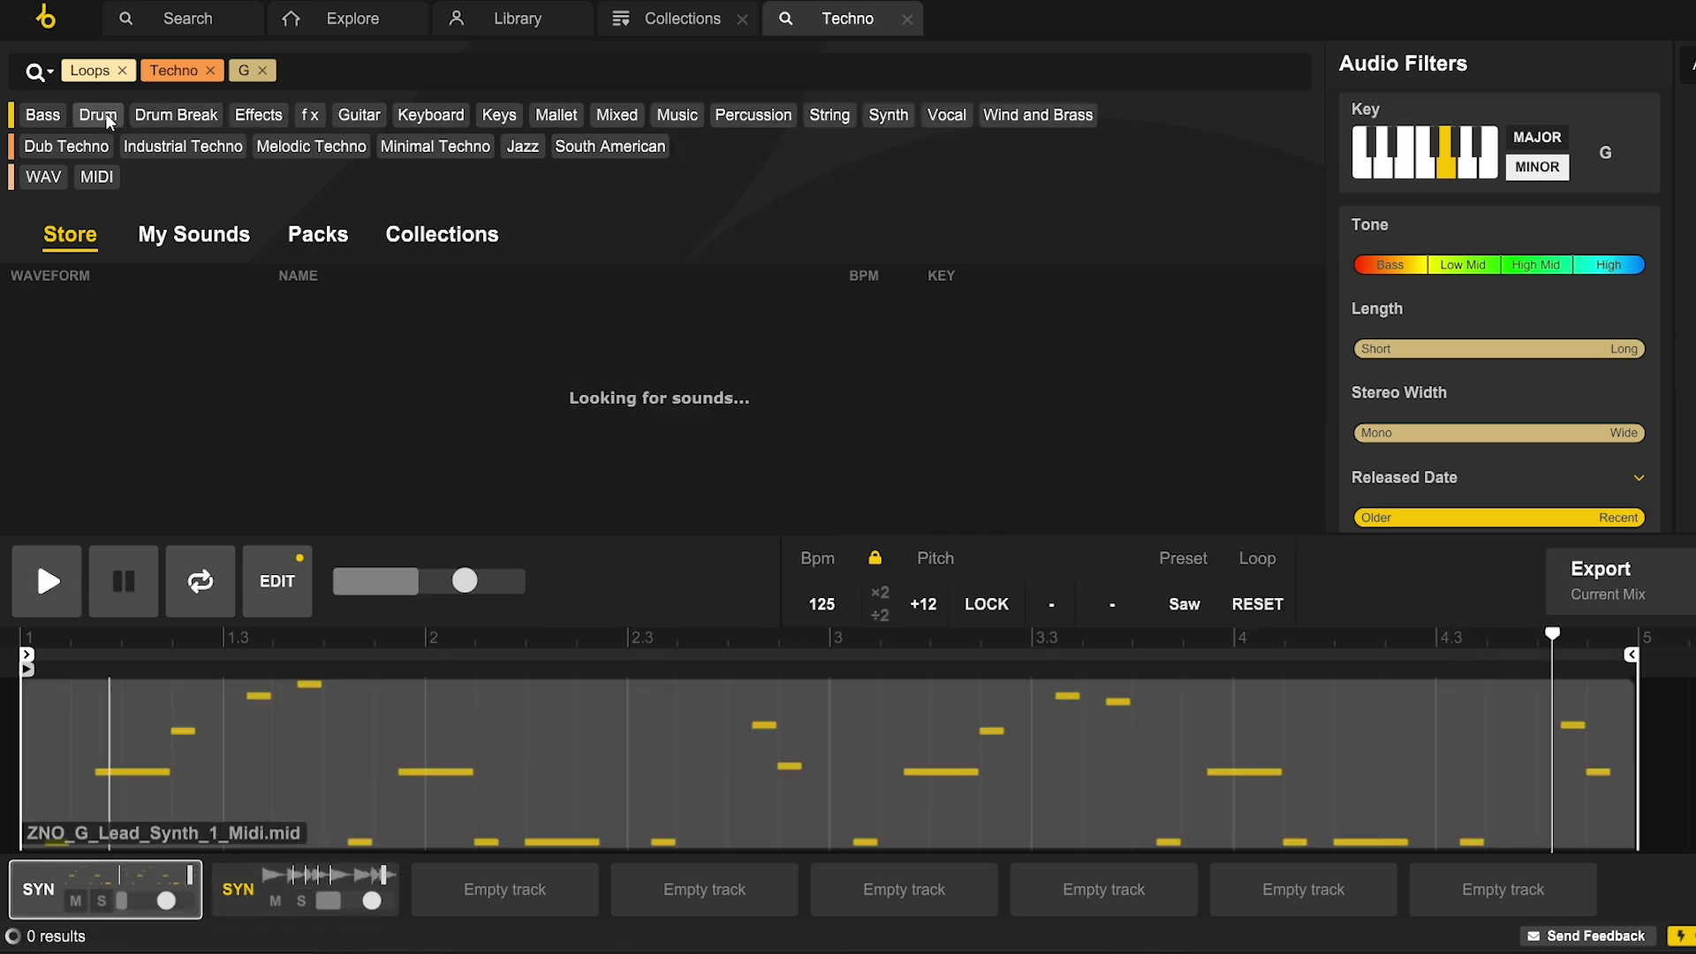
pyautogui.click(110, 117)
pyautogui.click(436, 118)
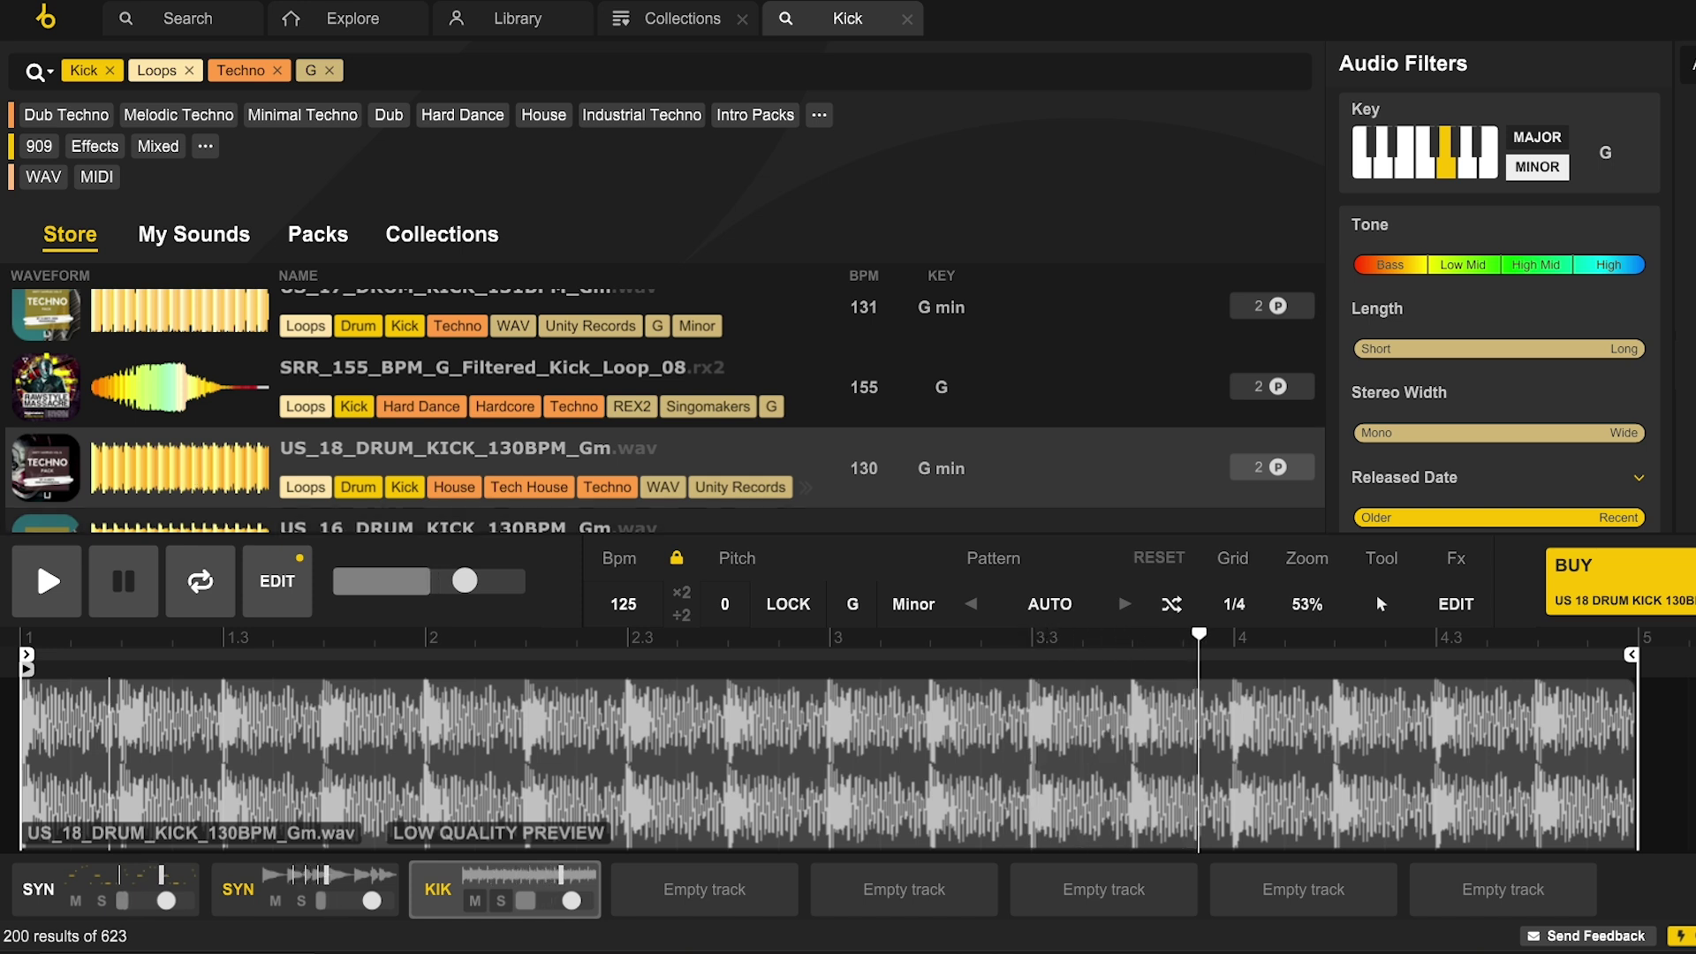
# Apply the Techno Hats 2 pattern to the hi-hat track
pyautogui.moveTo(569, 905)
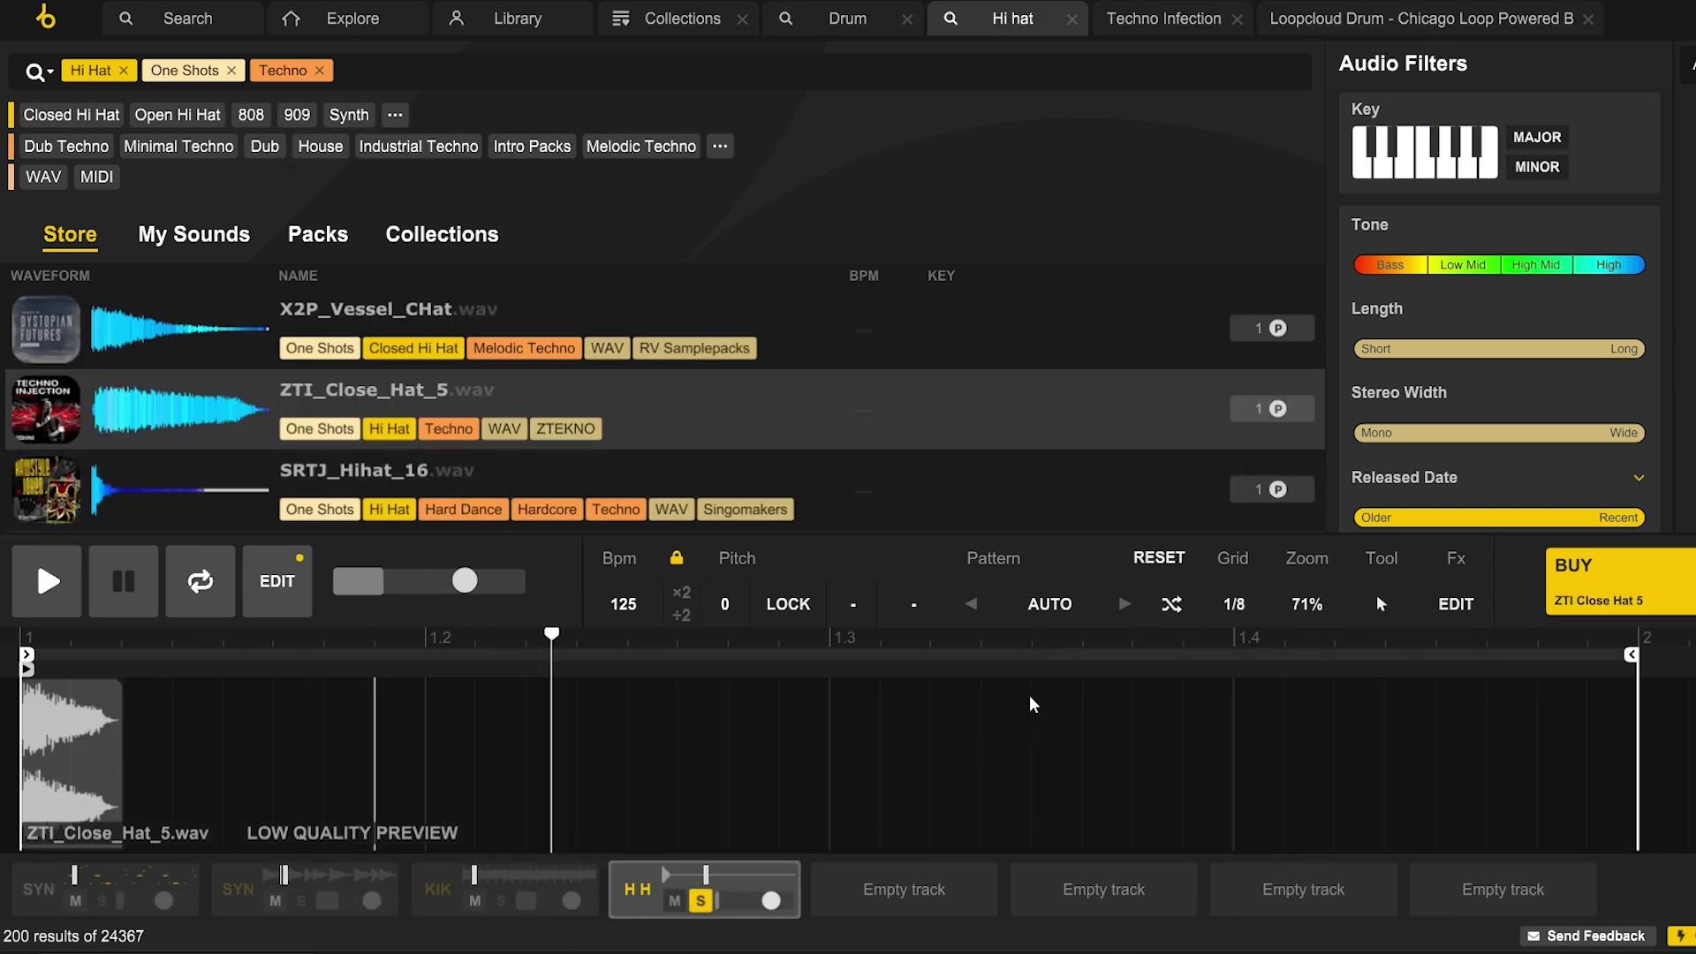
pyautogui.click(1086, 584)
pyautogui.moveTo(1078, 401)
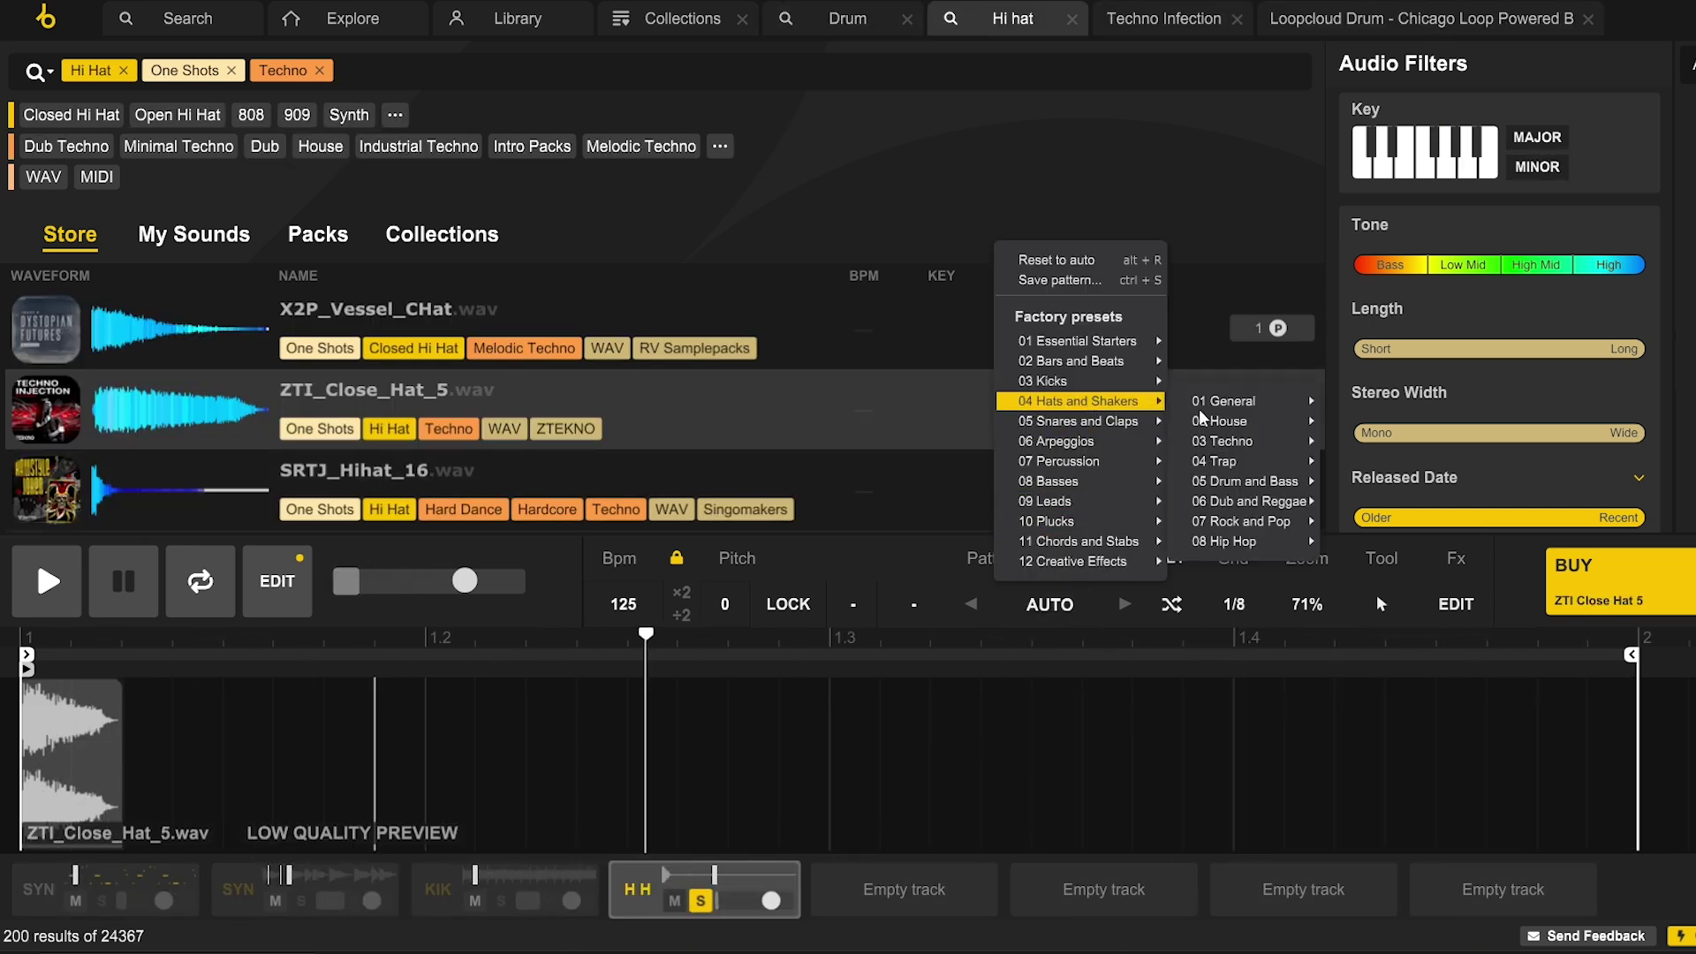
pyautogui.moveTo(1247, 449)
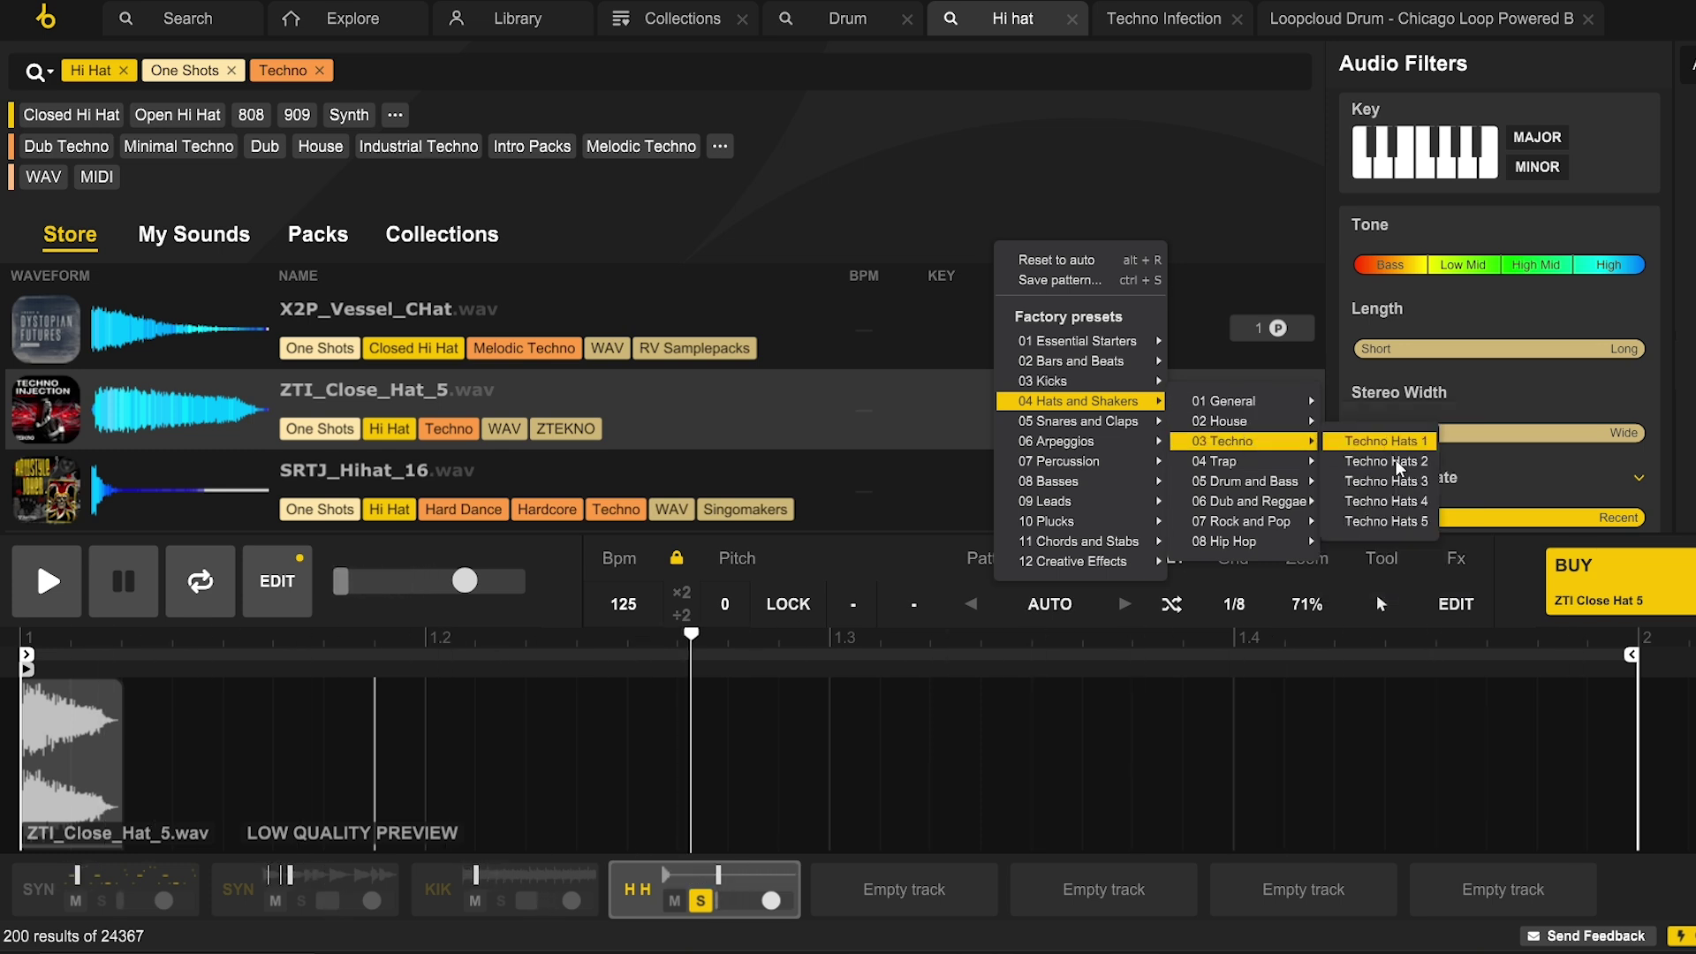
pyautogui.click(1393, 441)
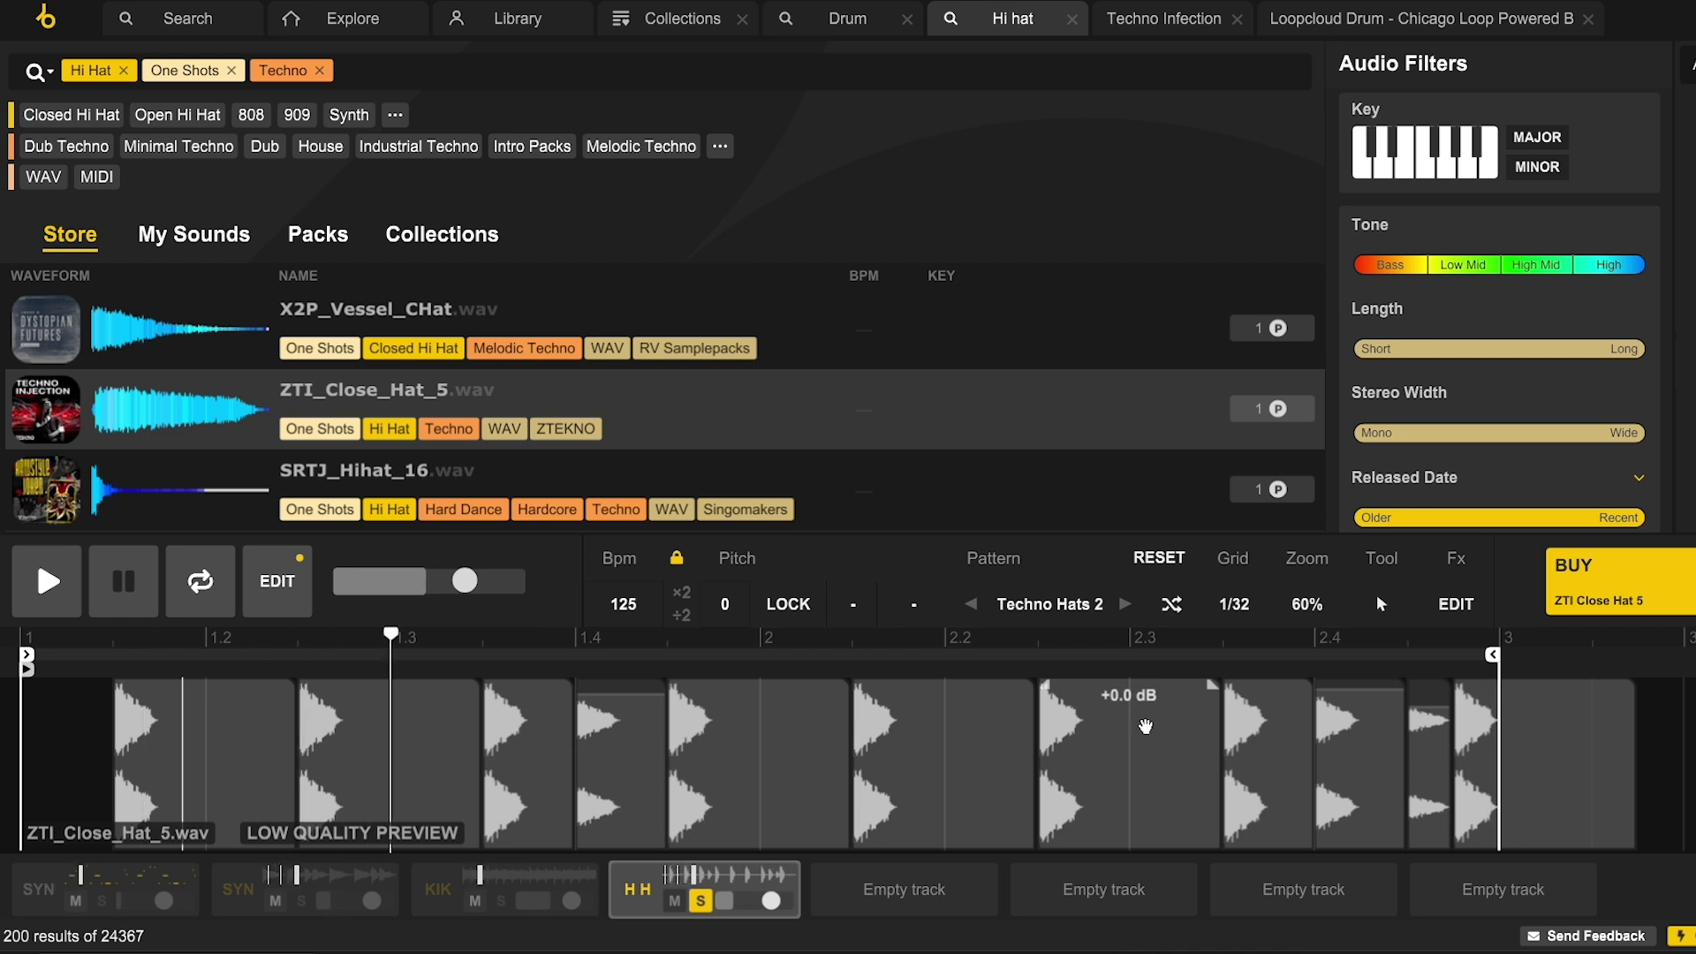
# Un-solo the hi-hat track and switch the lead synth to the Pluck preset
pyautogui.click(714, 896)
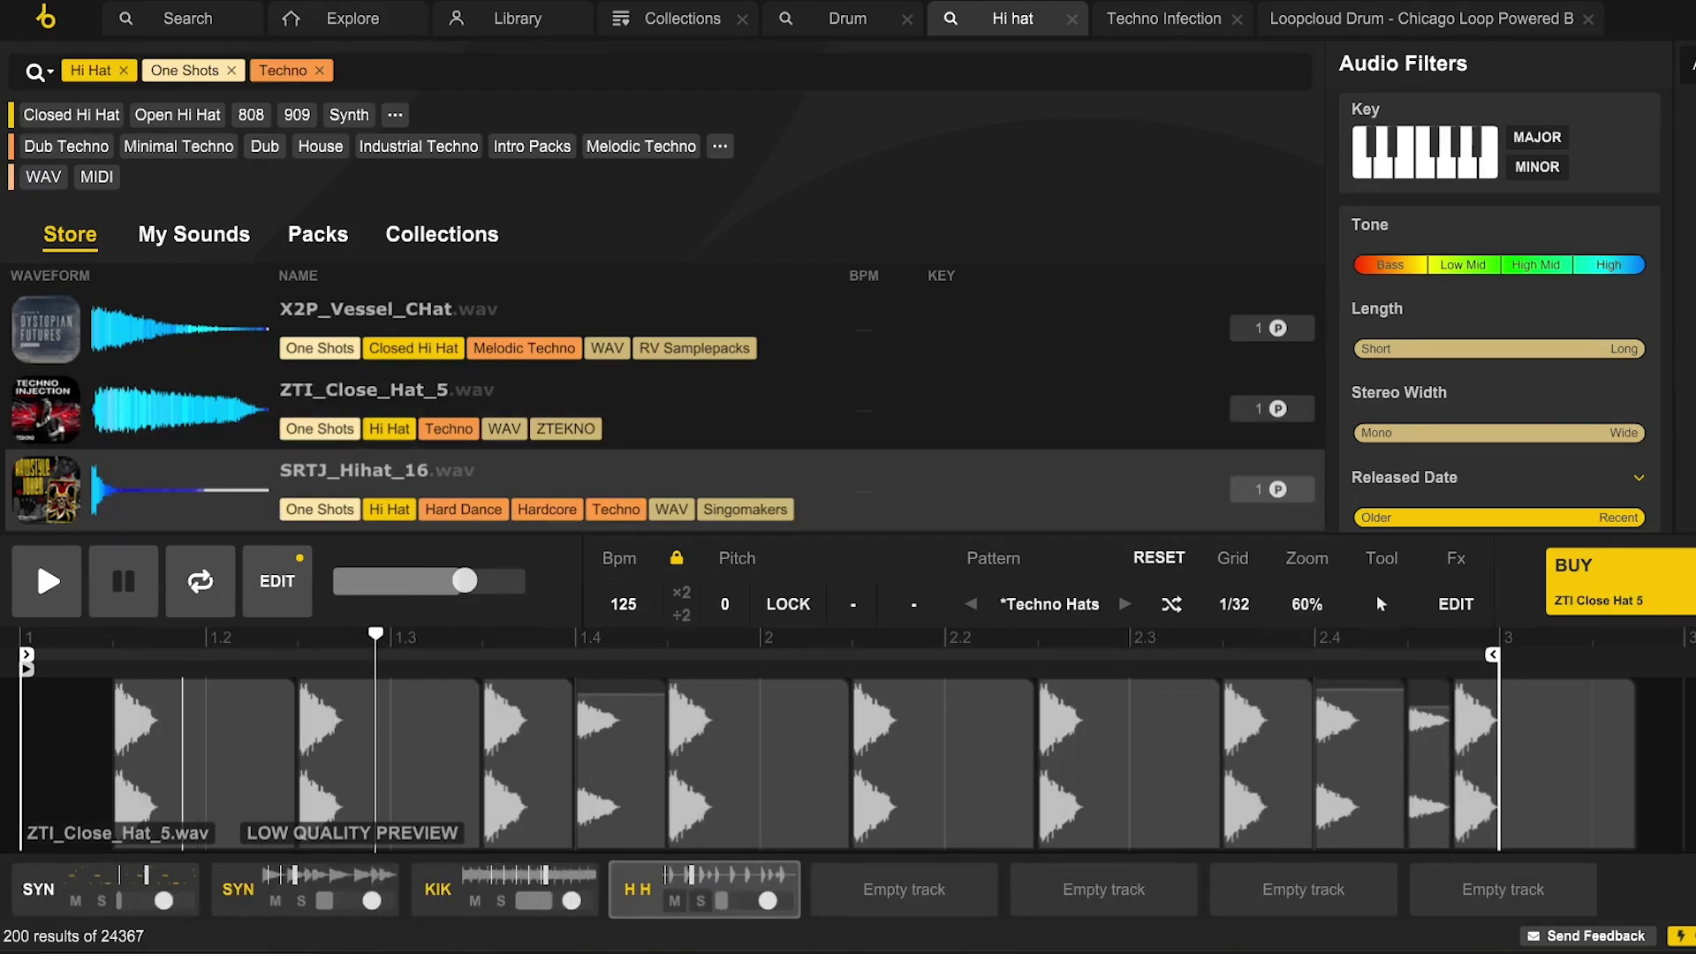
pyautogui.click(93, 864)
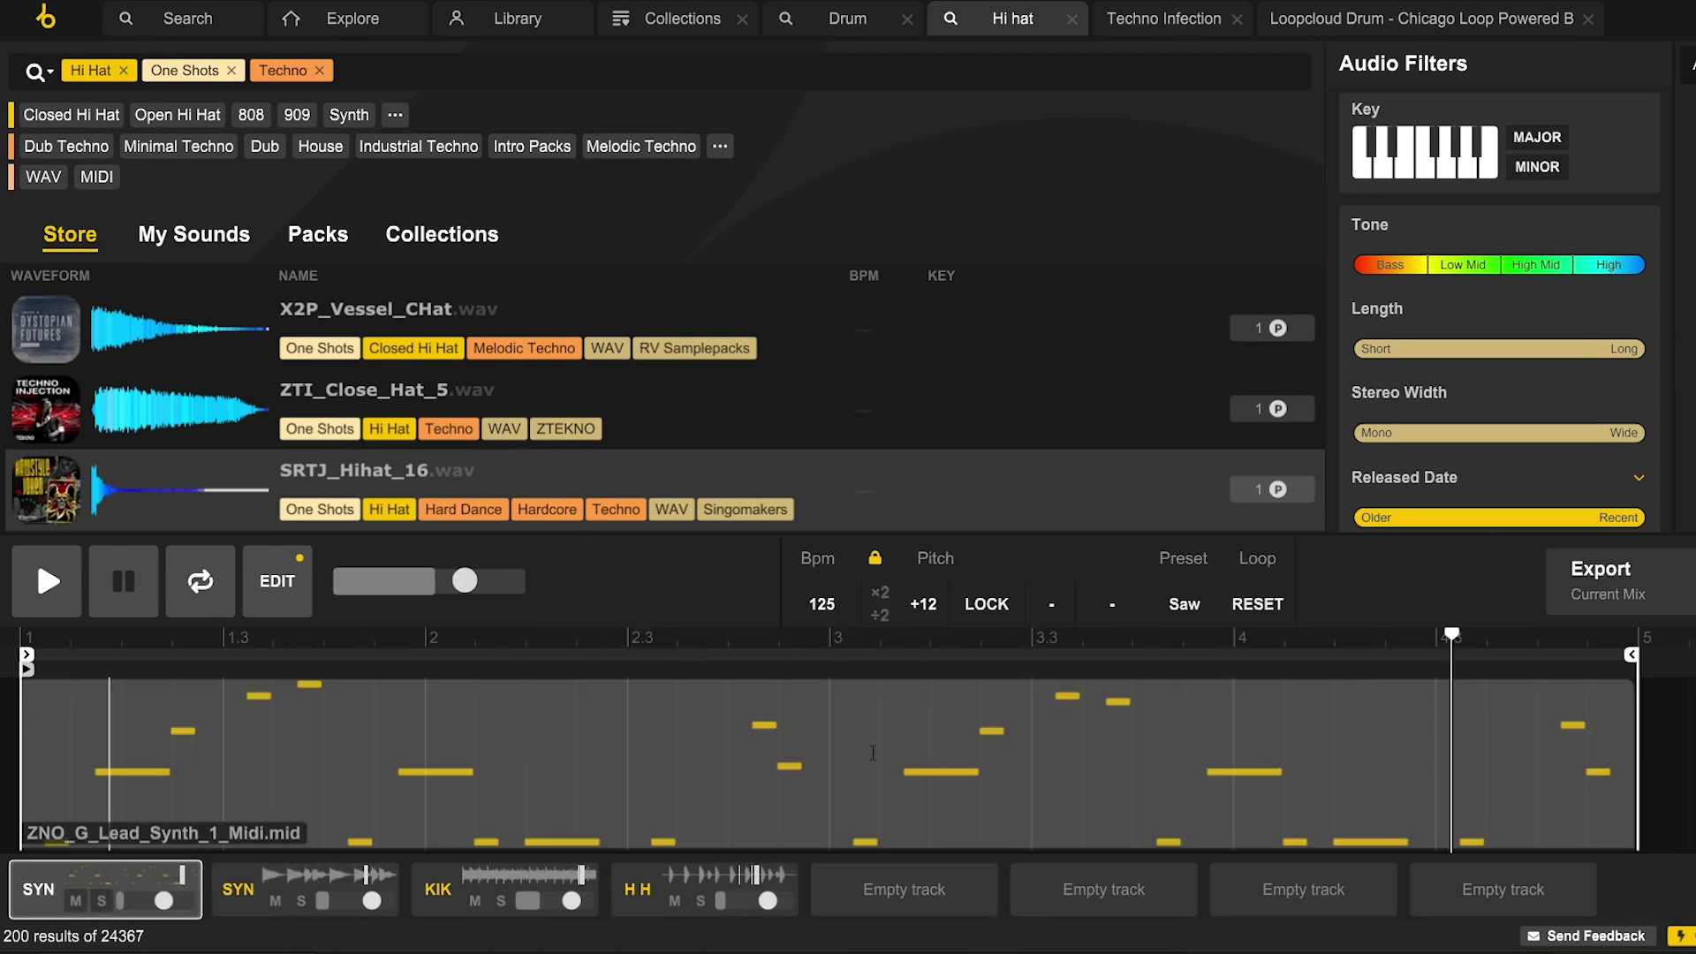
pyautogui.click(1183, 605)
pyautogui.click(1187, 667)
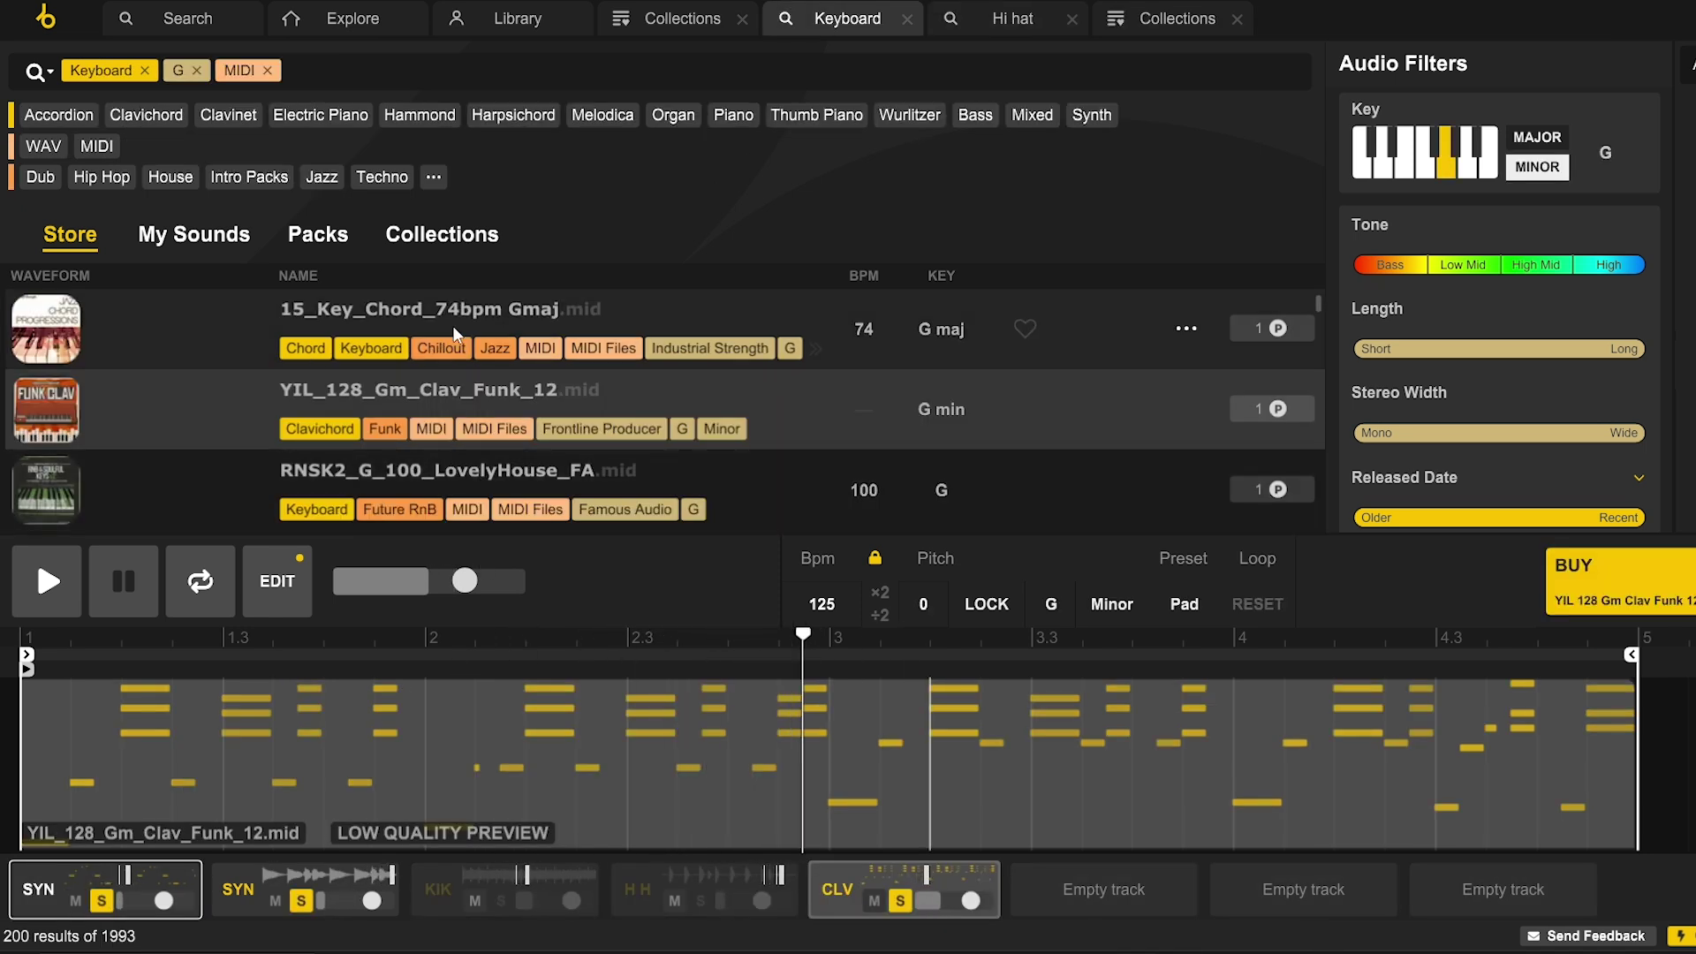
# Load RNSK2_G_100_LovelyHouse_FA onto the keyboard track and shorten its loop length
pyautogui.click(652, 335)
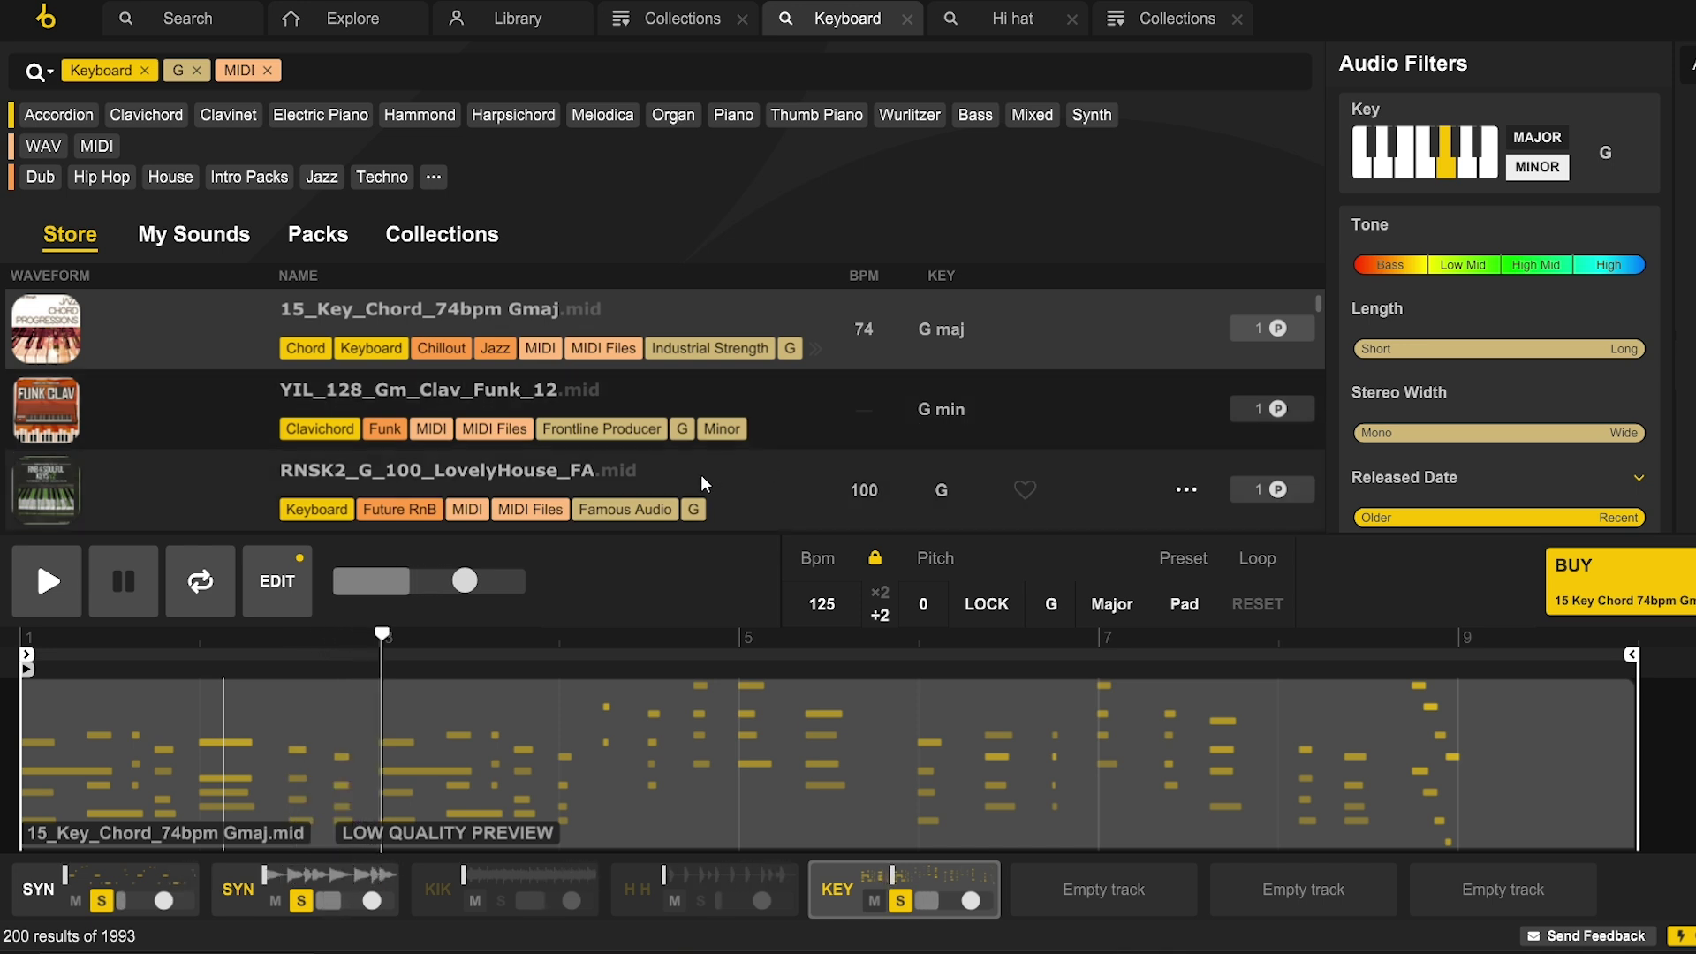
pyautogui.click(769, 499)
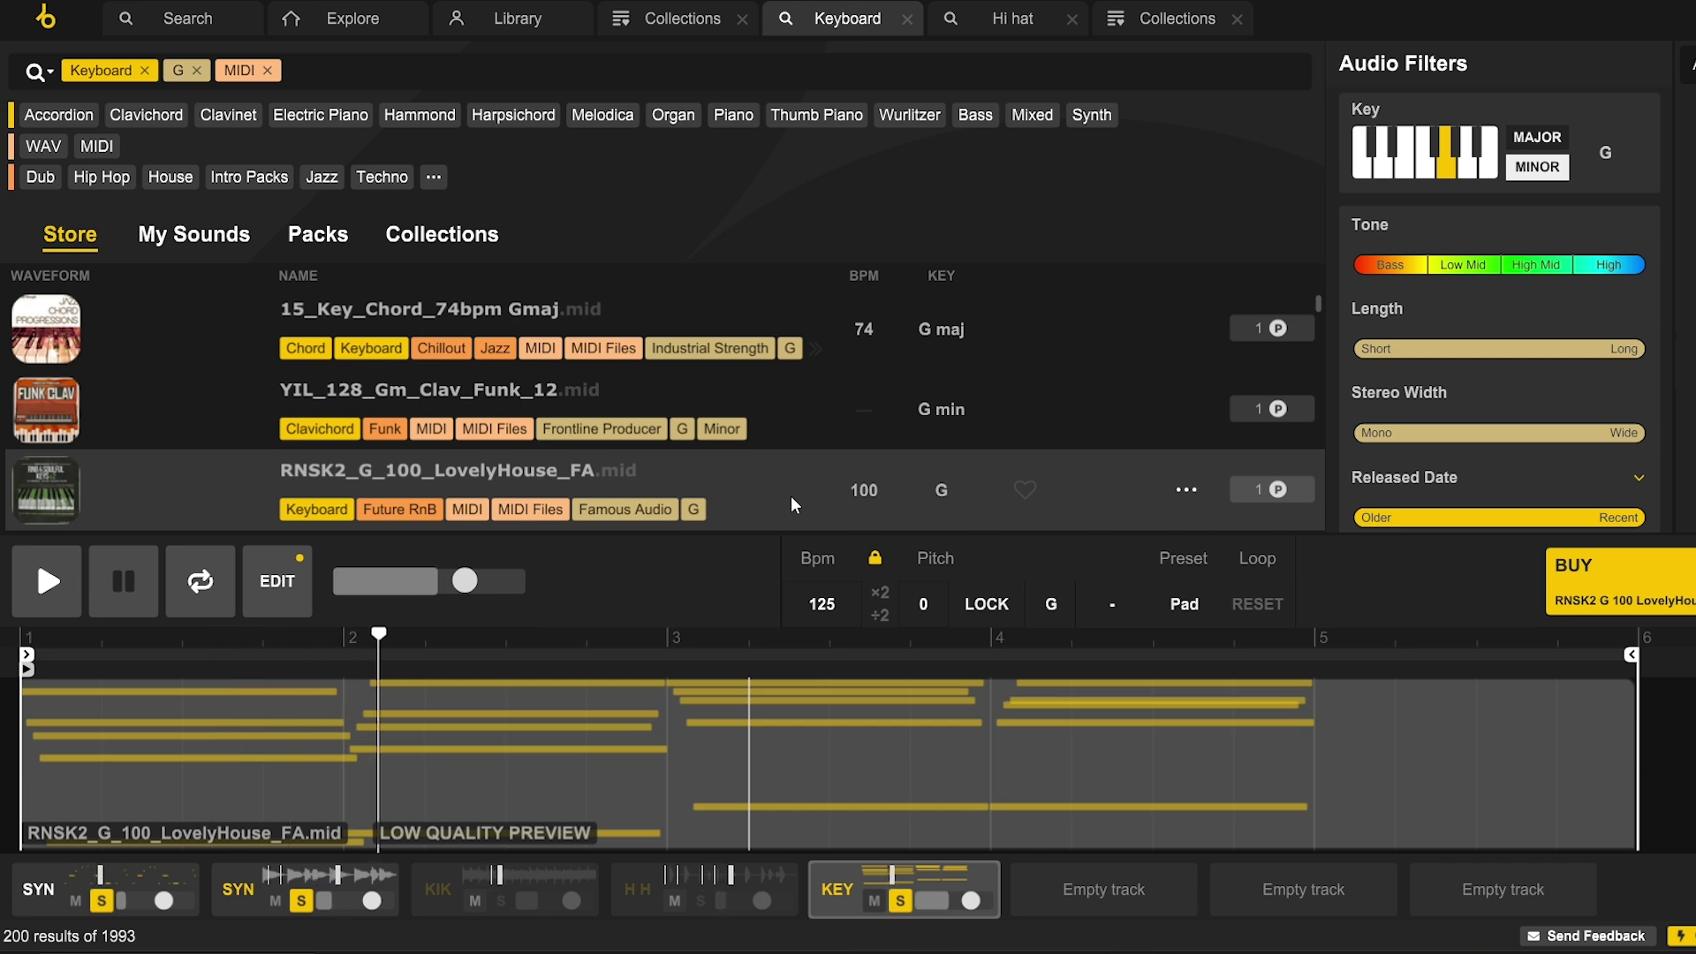
pyautogui.moveTo(987, 897)
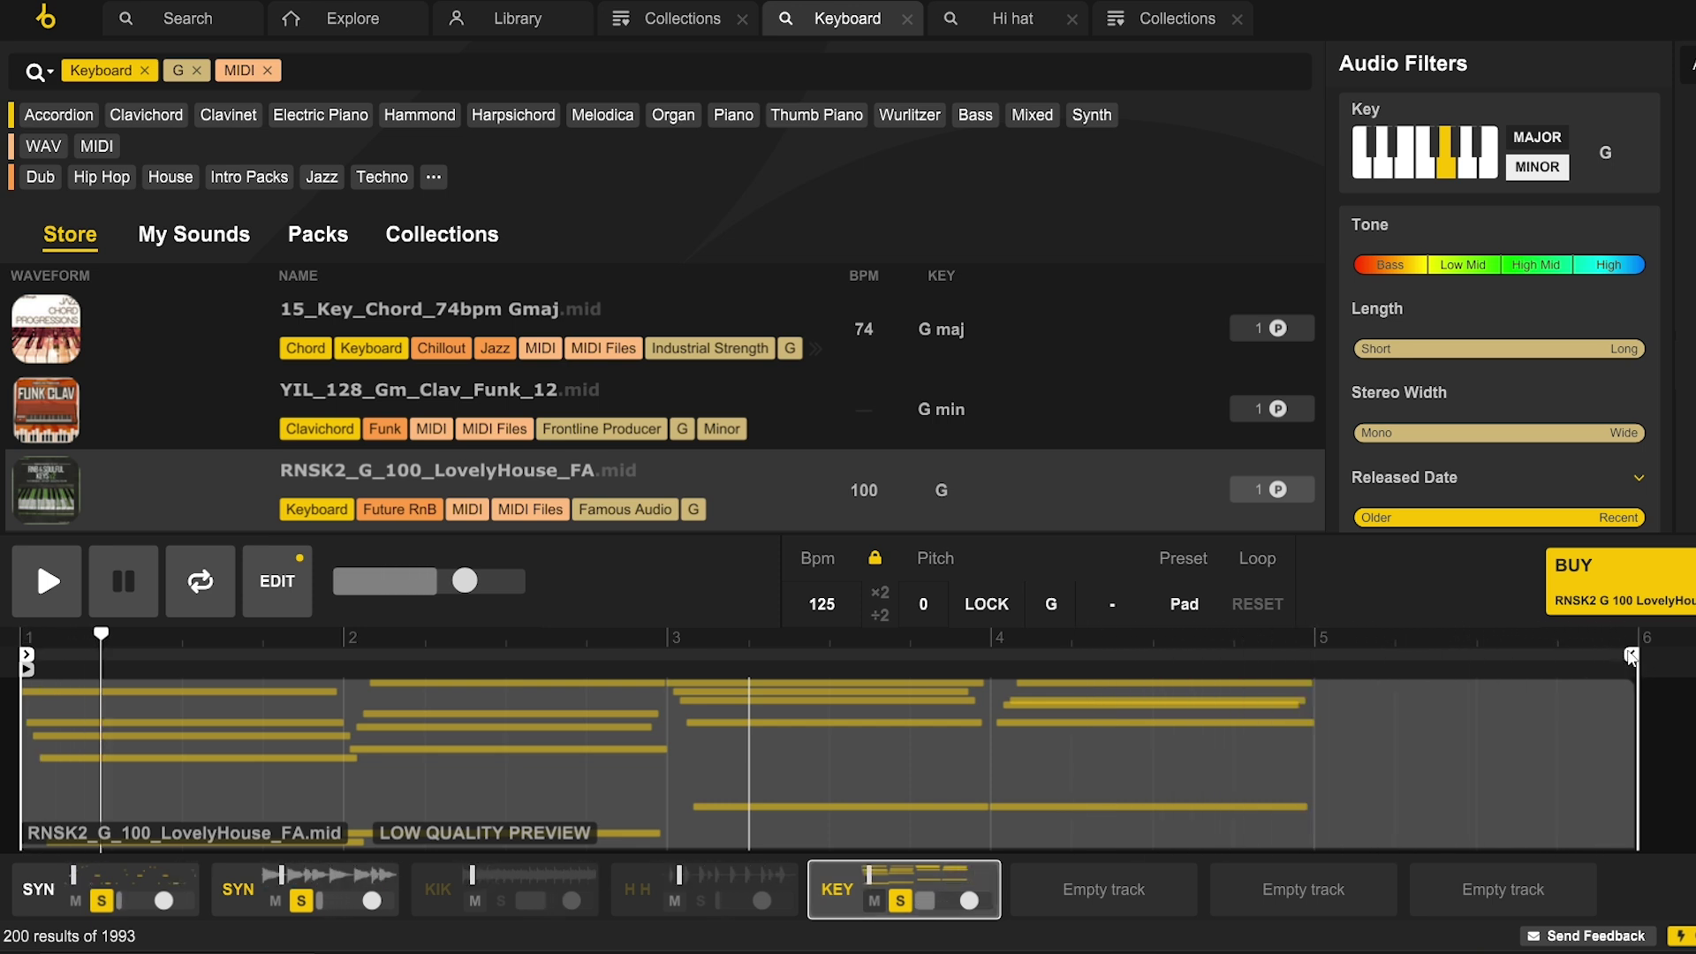
pyautogui.moveTo(1621, 660); pyautogui.dragTo(1433, 664)
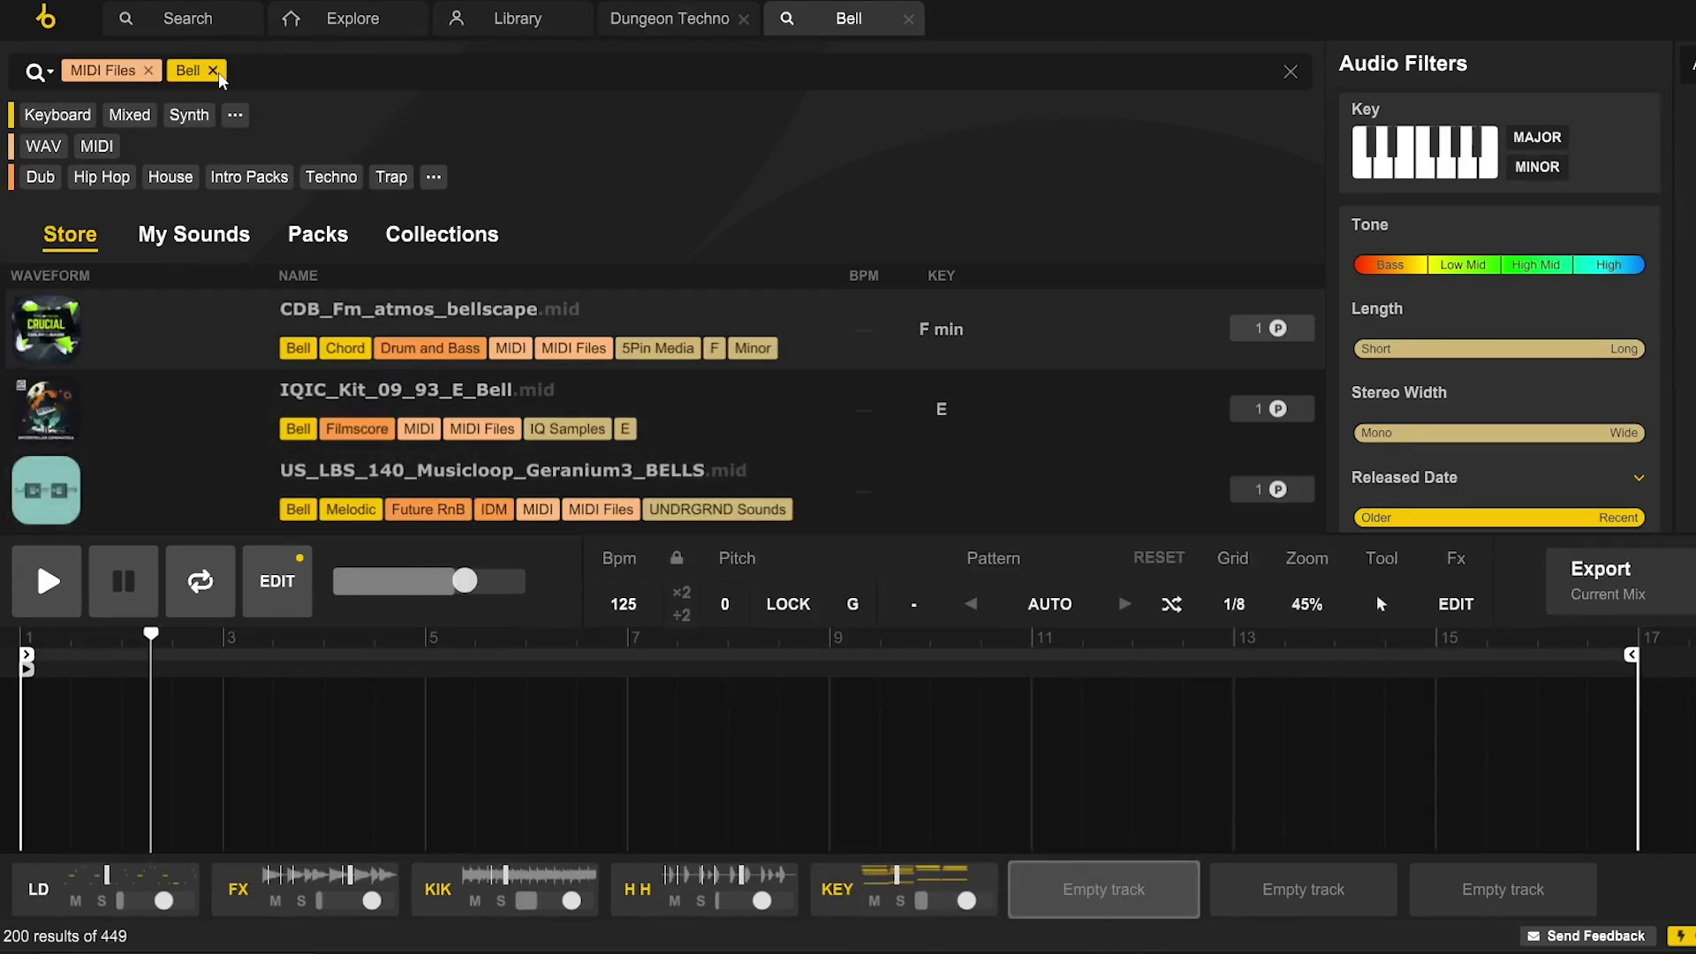
# Replace the Bell MIDI search with a MIDI percussion search
pyautogui.click(212, 70)
pyautogui.click(148, 70)
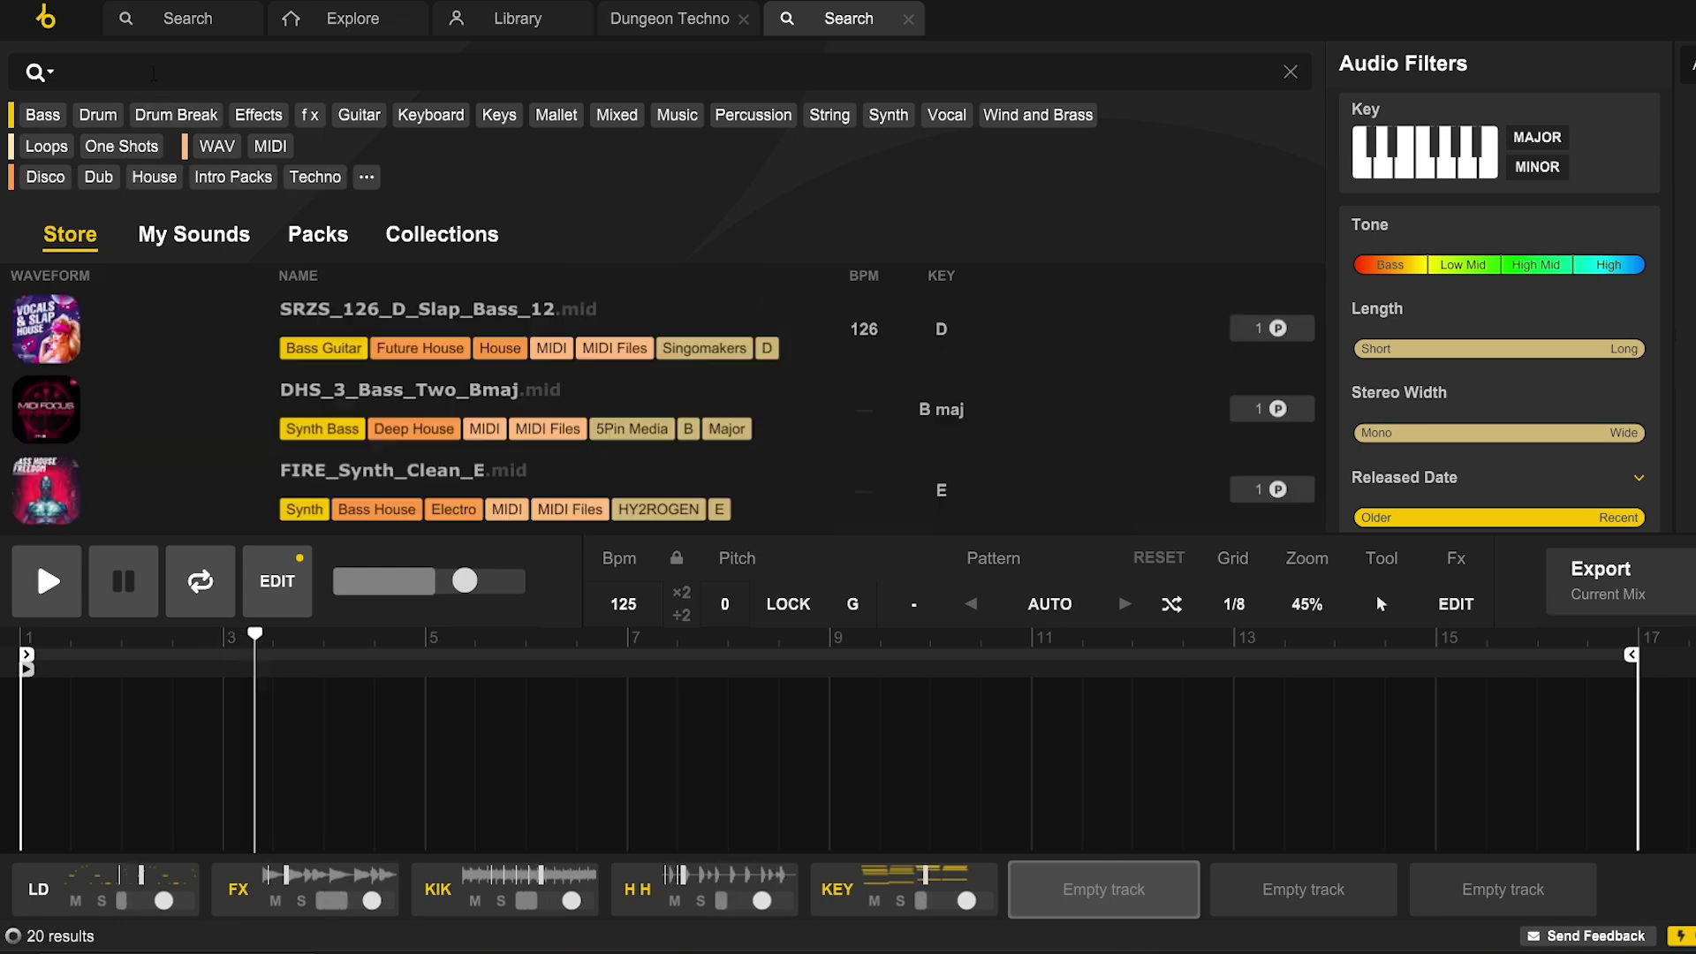
pyautogui.click(270, 145)
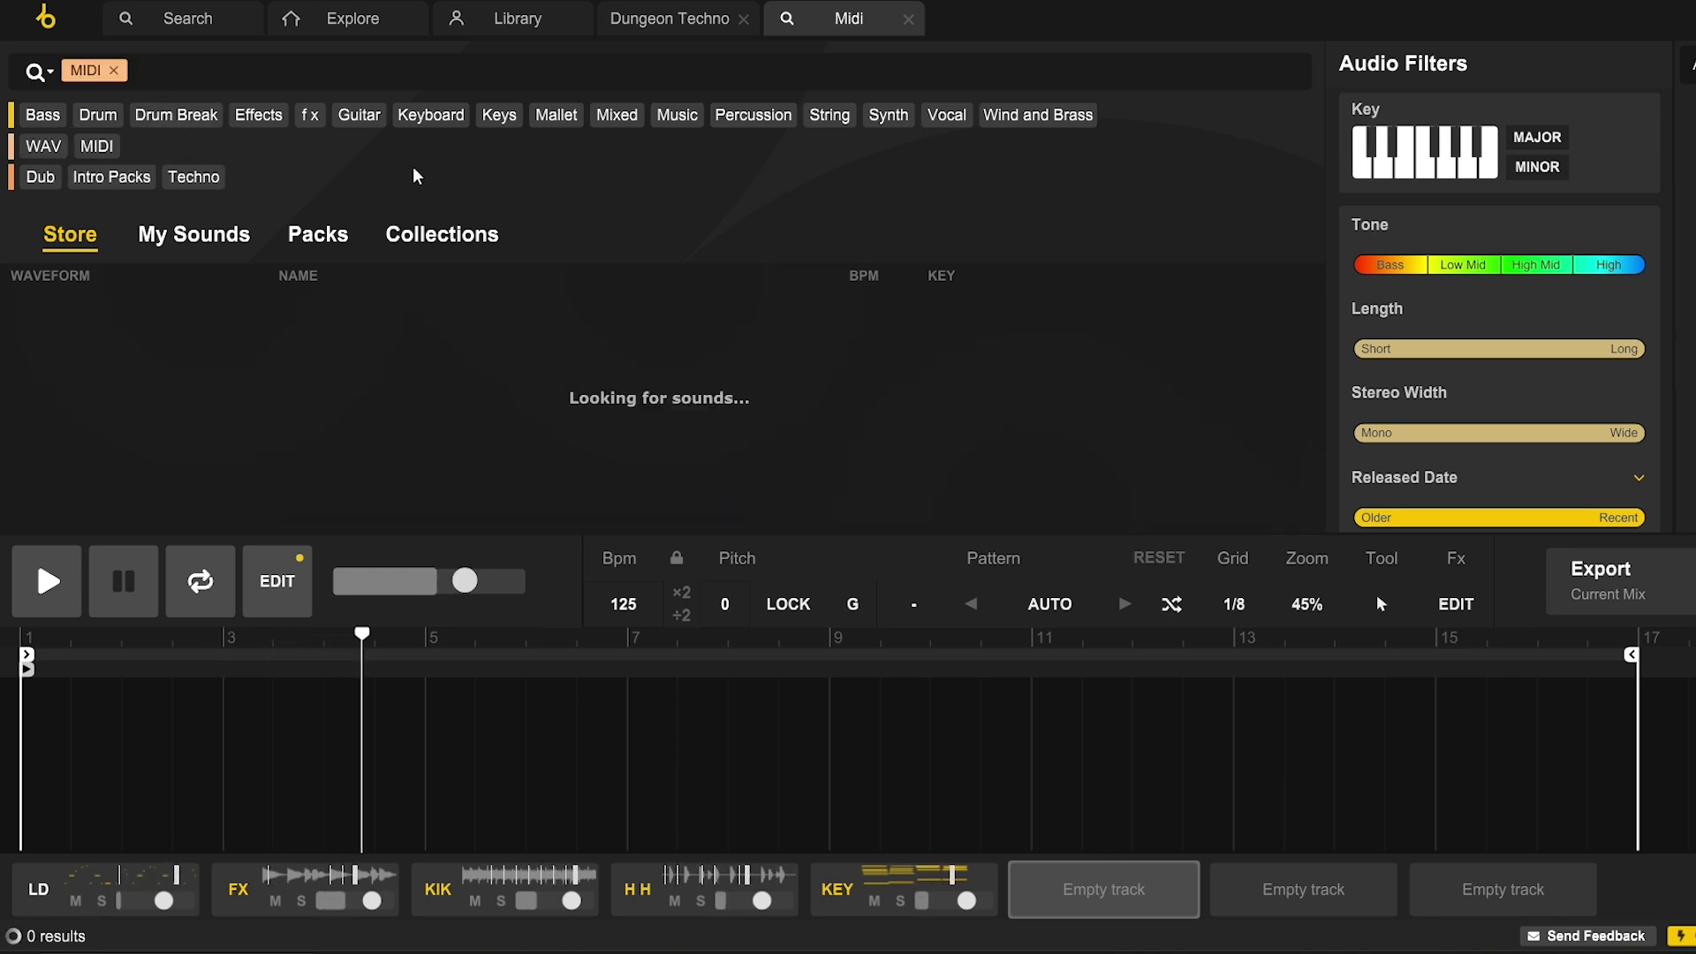
pyautogui.click(747, 120)
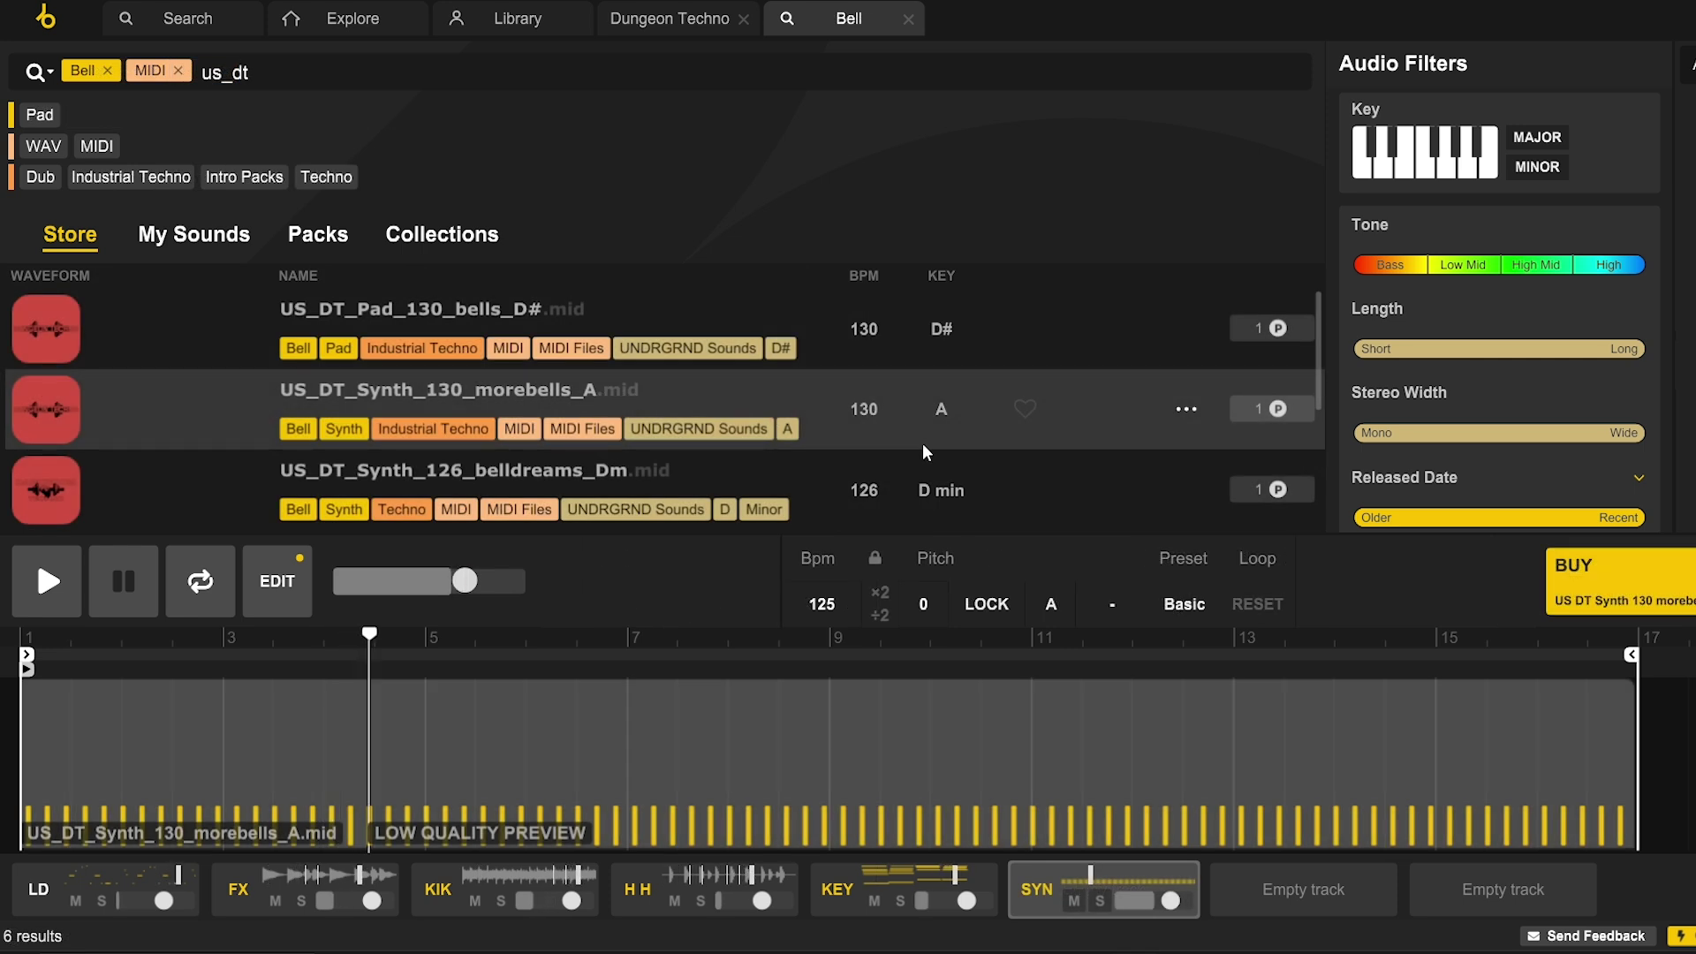
# Set the bell part to key G with the Filtered Saw preset and add an empty track
pyautogui.click(1057, 605)
pyautogui.click(1079, 794)
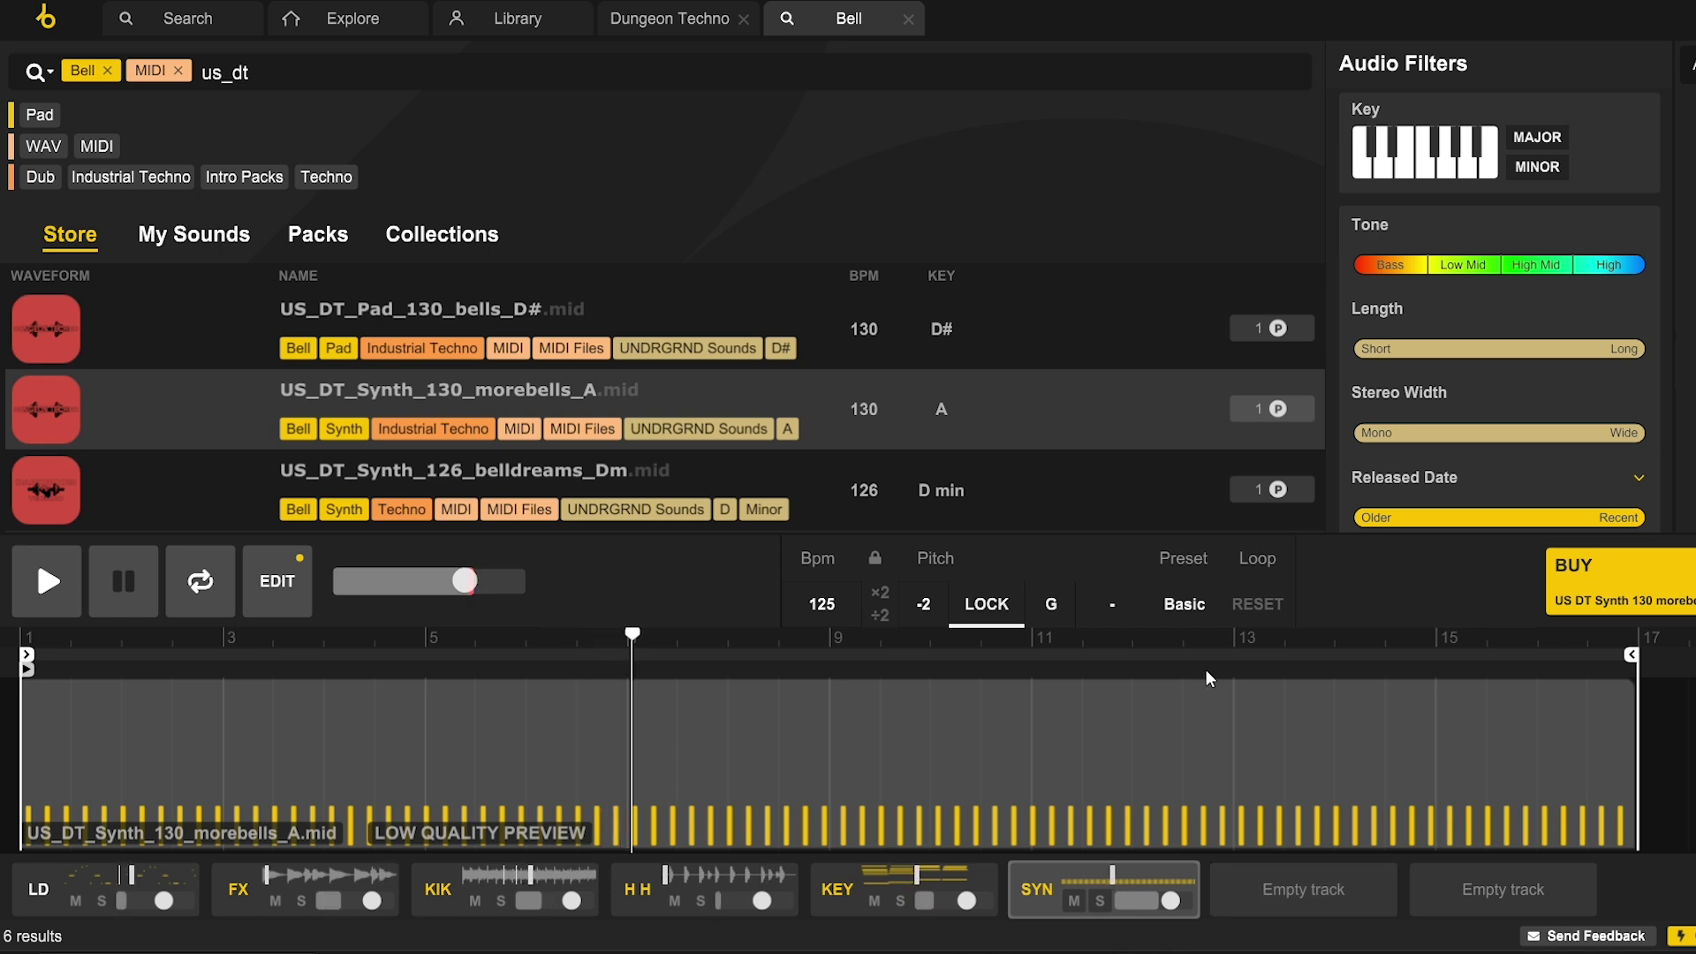
pyautogui.click(1197, 606)
pyautogui.click(1214, 712)
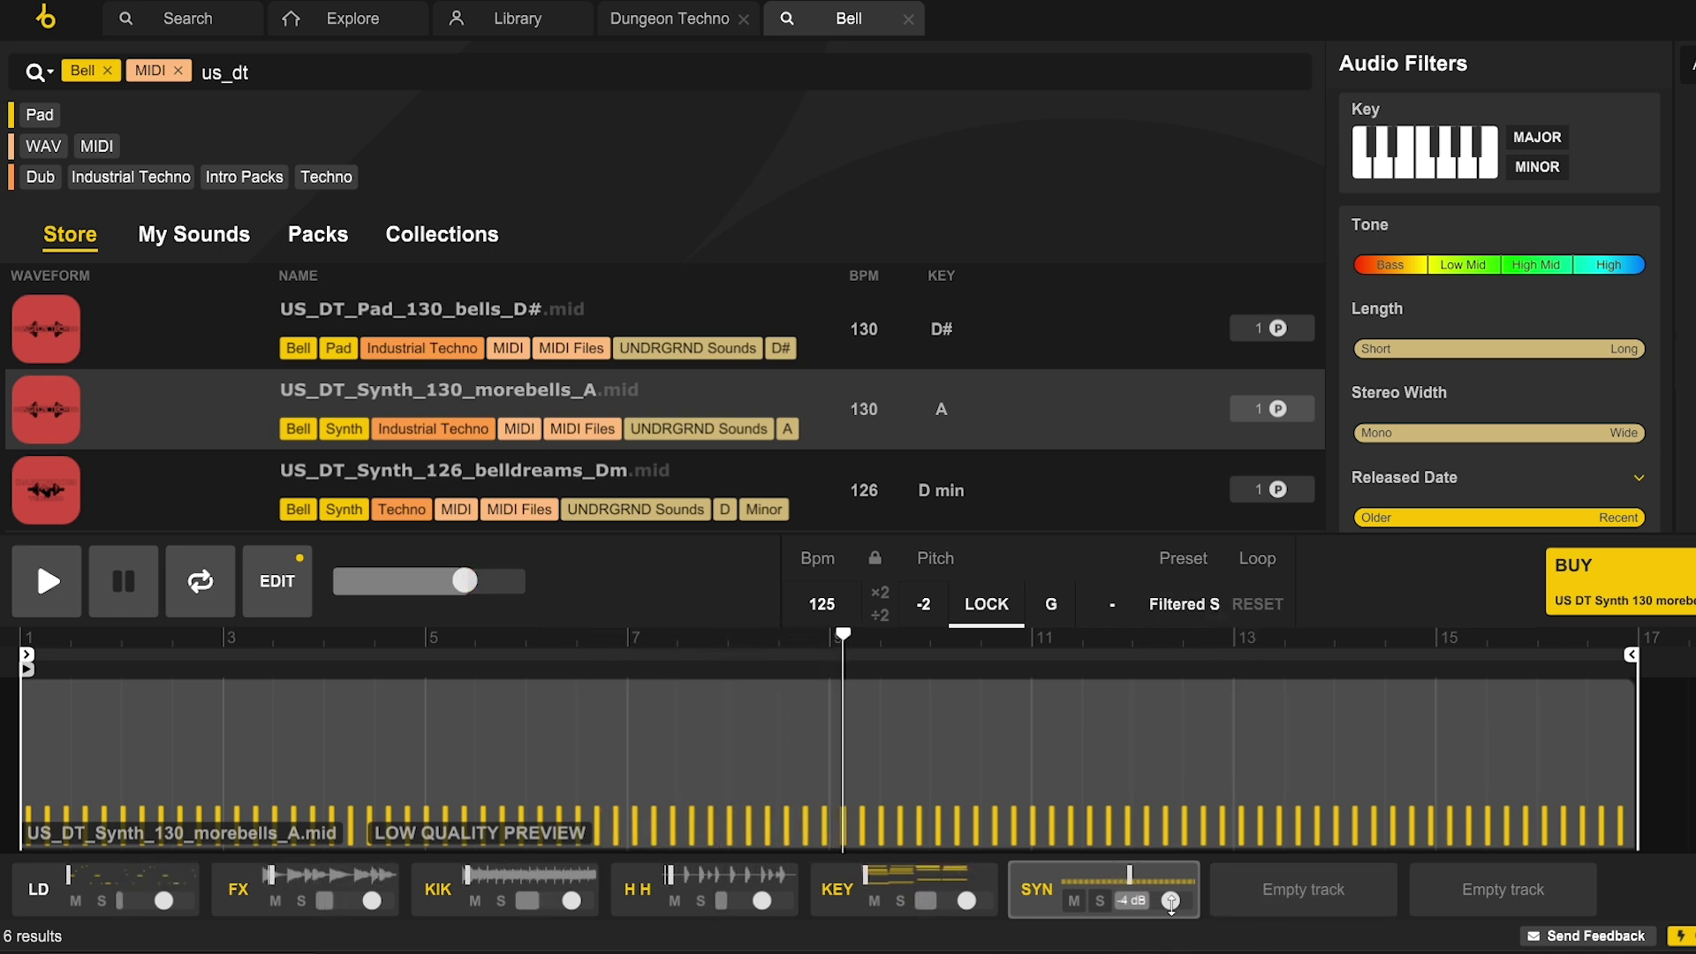
pyautogui.click(1303, 890)
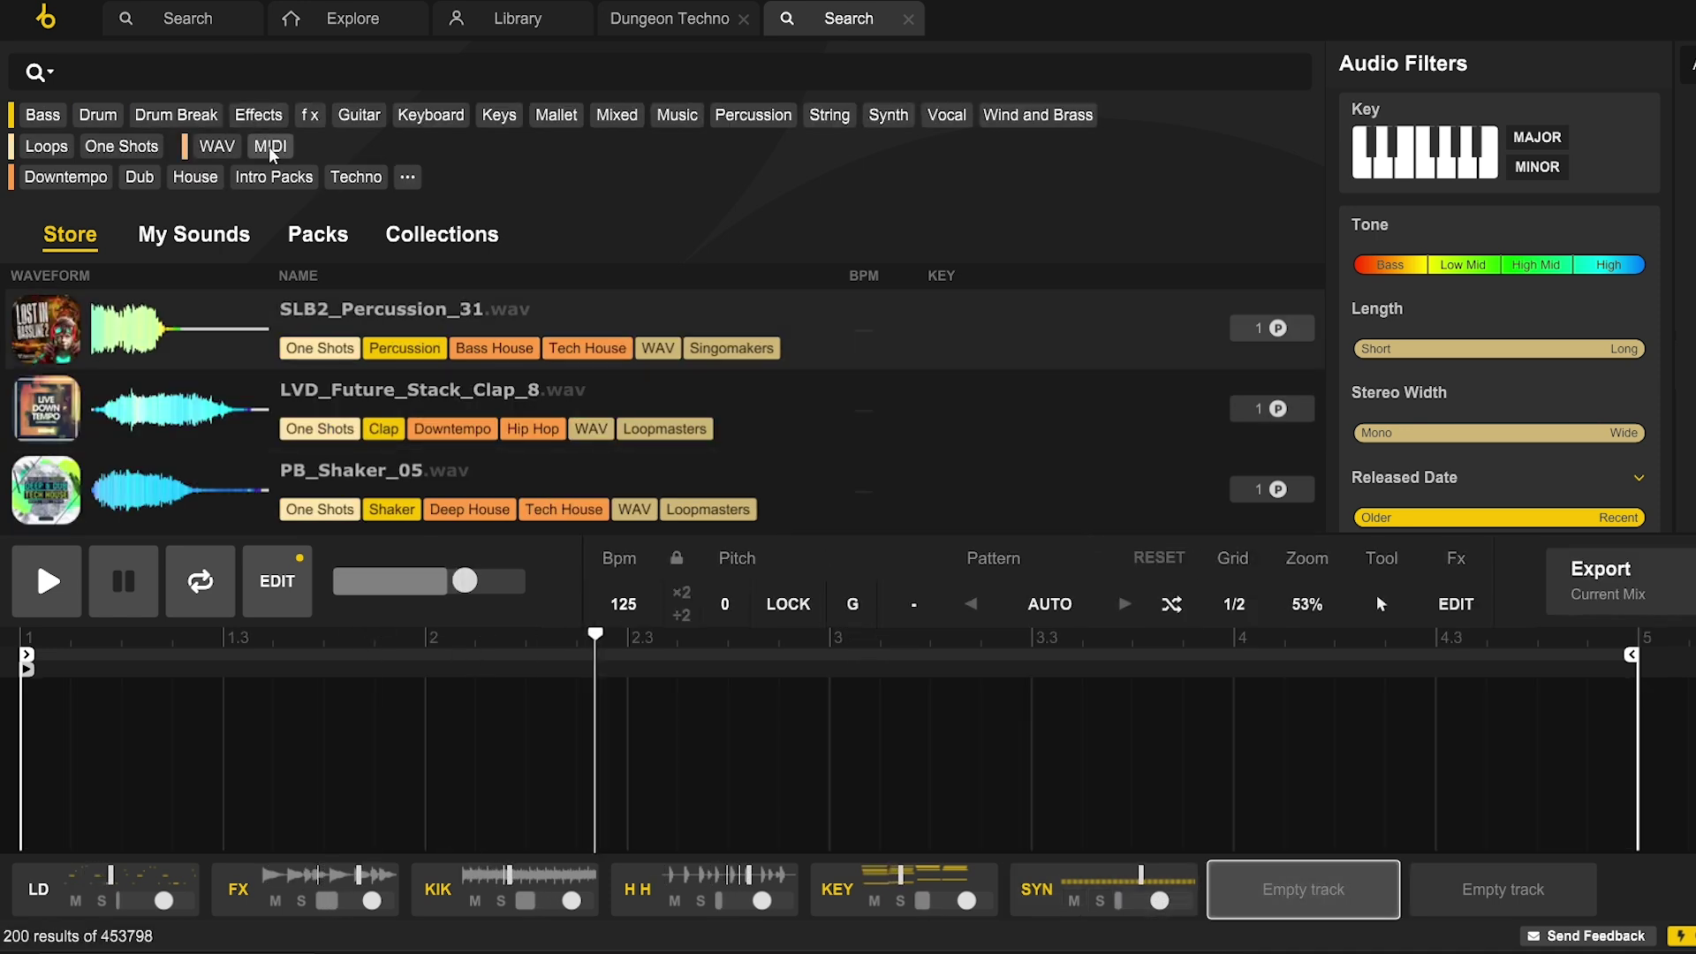
# Filter to percussion MIDI and load TP_126_CC_Bonus7 as a new PRC track
pyautogui.click(270, 146)
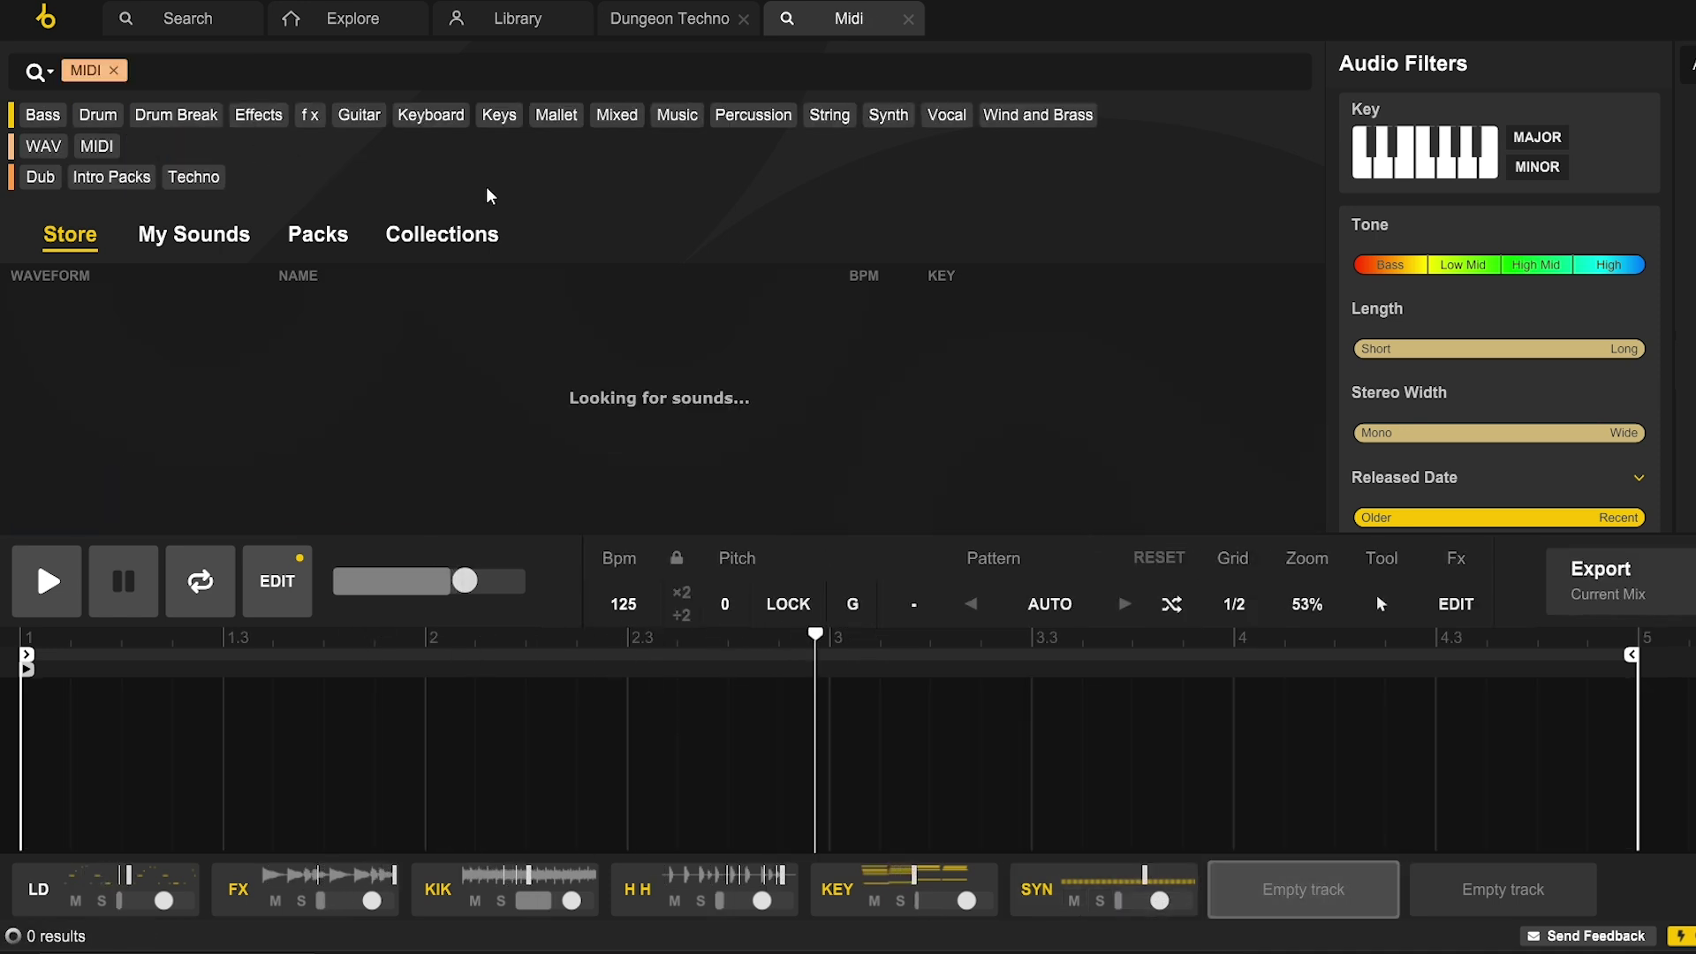
pyautogui.click(753, 115)
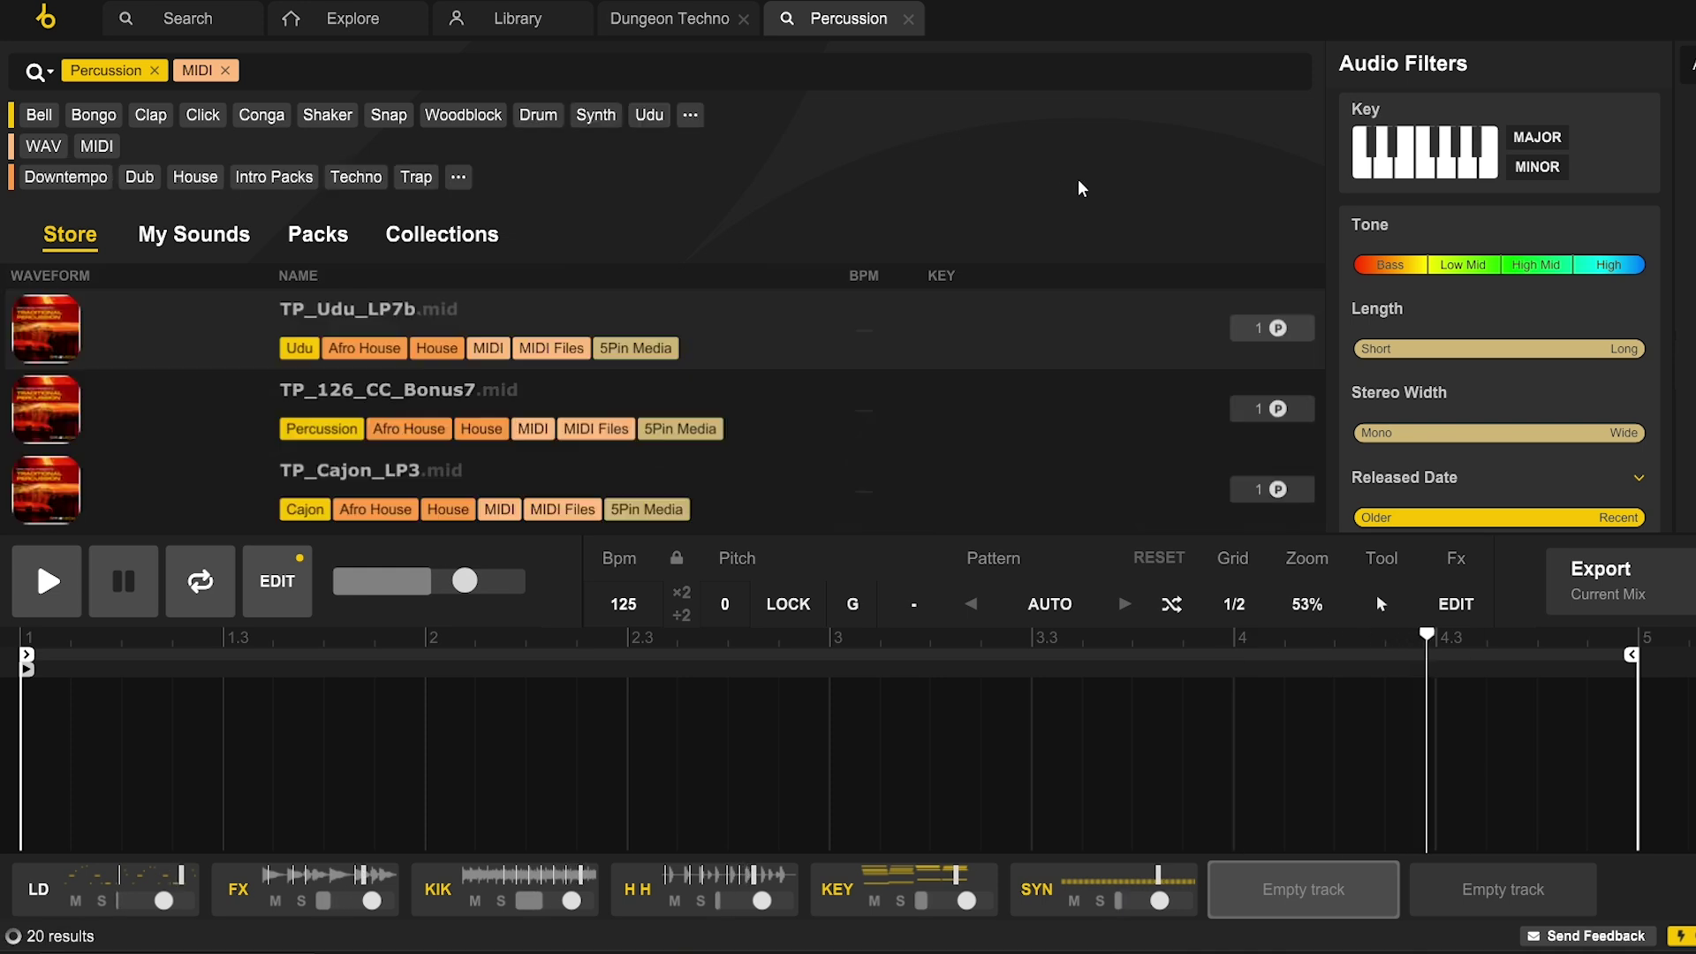
pyautogui.click(843, 406)
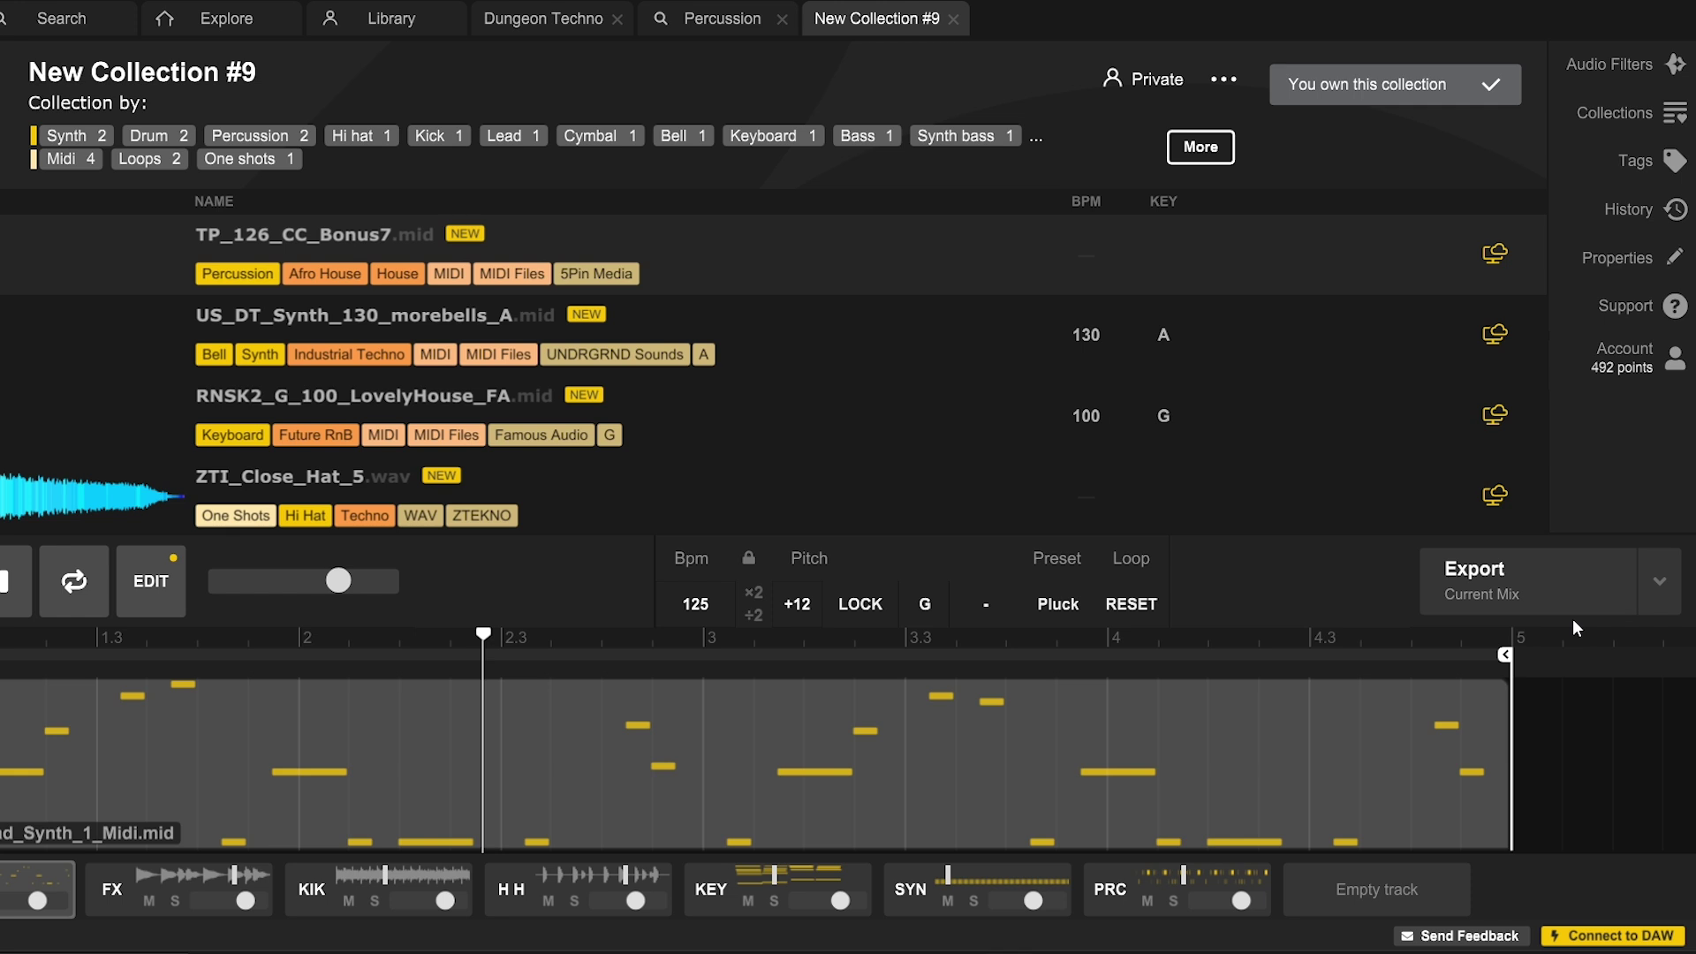
# Export the mix onto Ableton track 2 and play it back from bar 17
pyautogui.click(1572, 577)
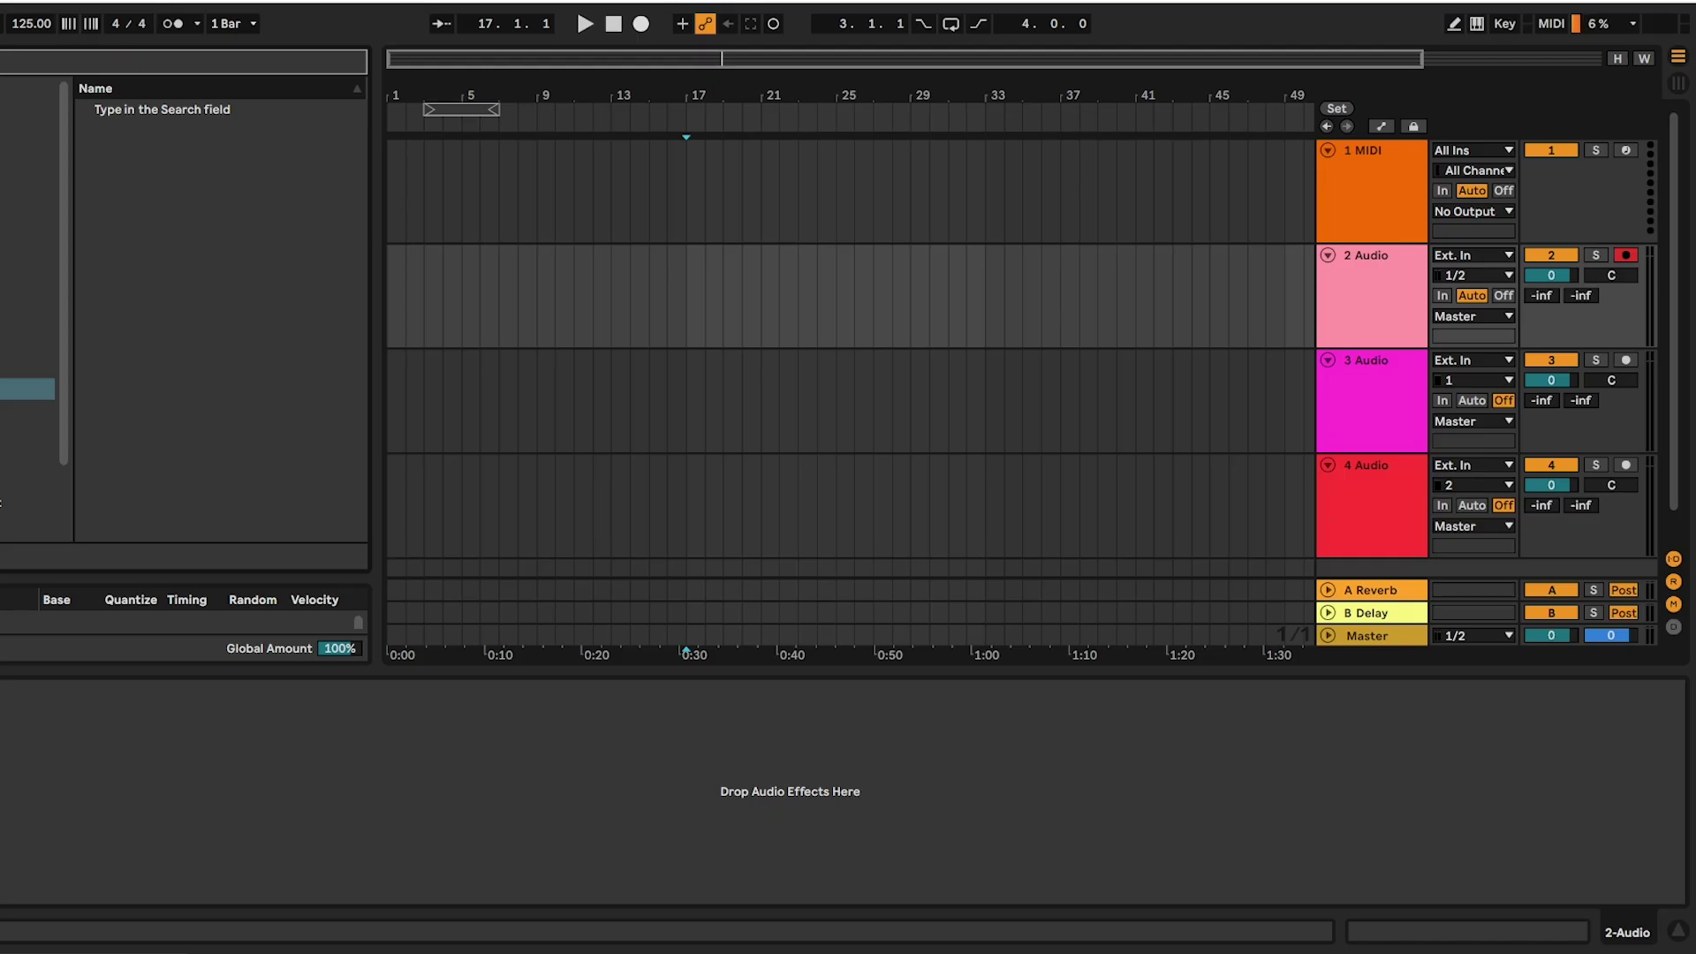
pyautogui.moveTo(621, 608); pyautogui.dragTo(689, 315)
pyautogui.click(681, 327)
pyautogui.press('space')
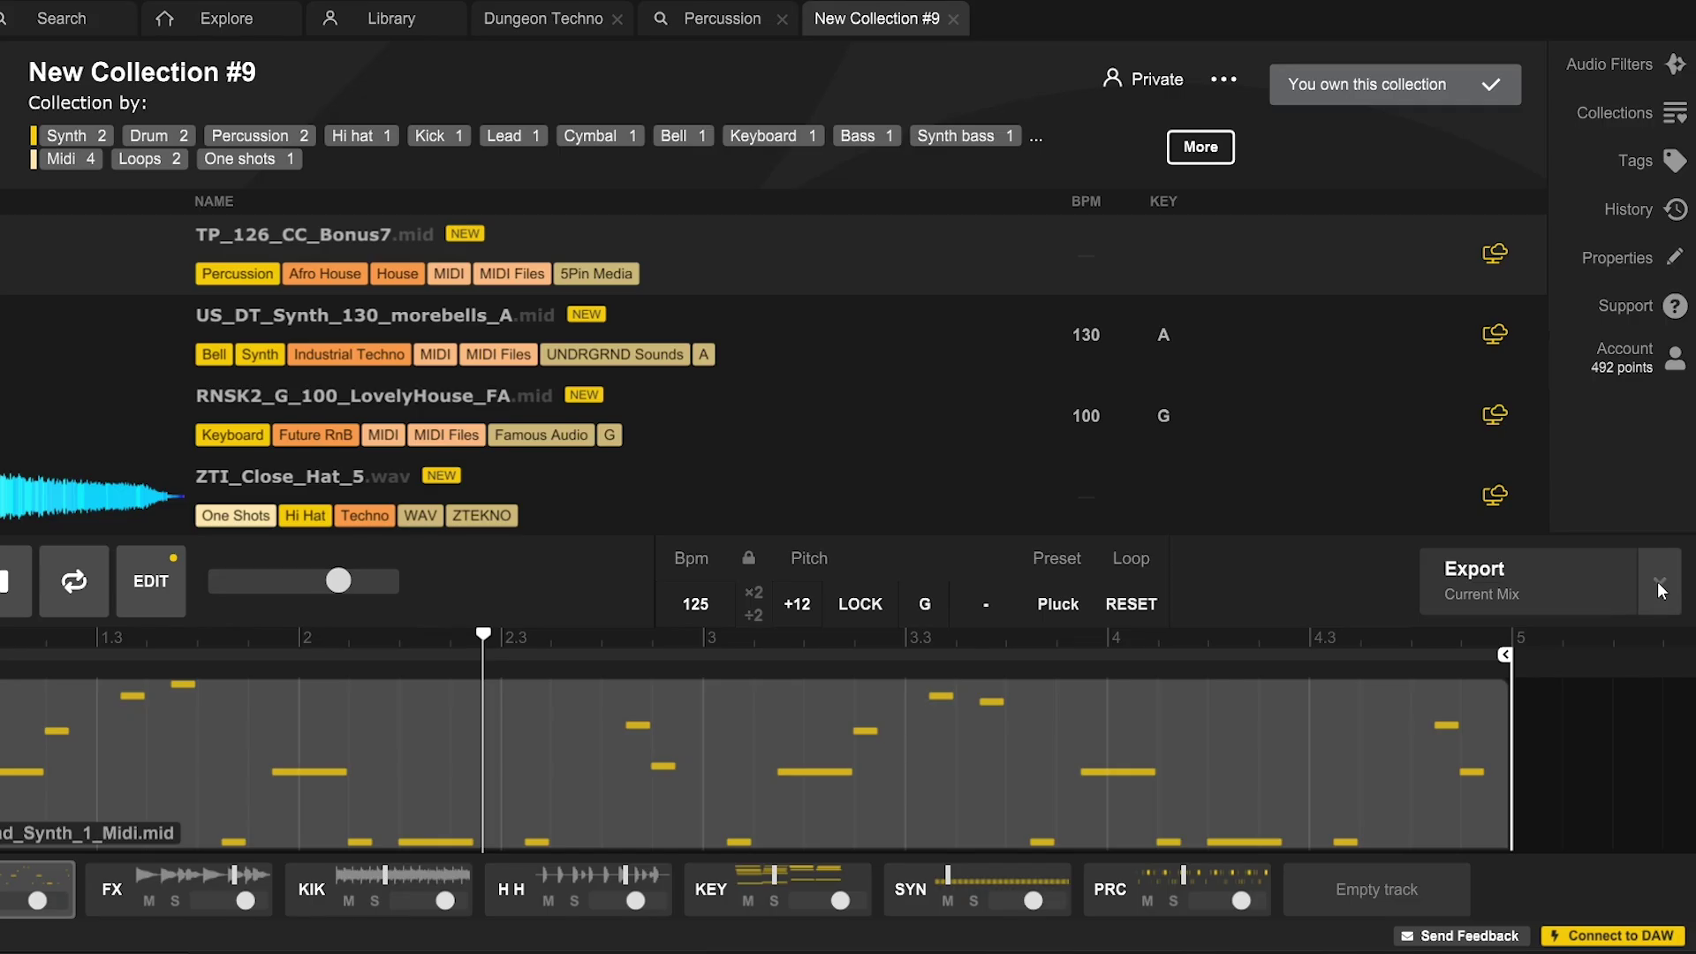
# Export as Processed Separate Files and paste them into Live as new tracks
pyautogui.click(1661, 585)
pyautogui.click(857, 380)
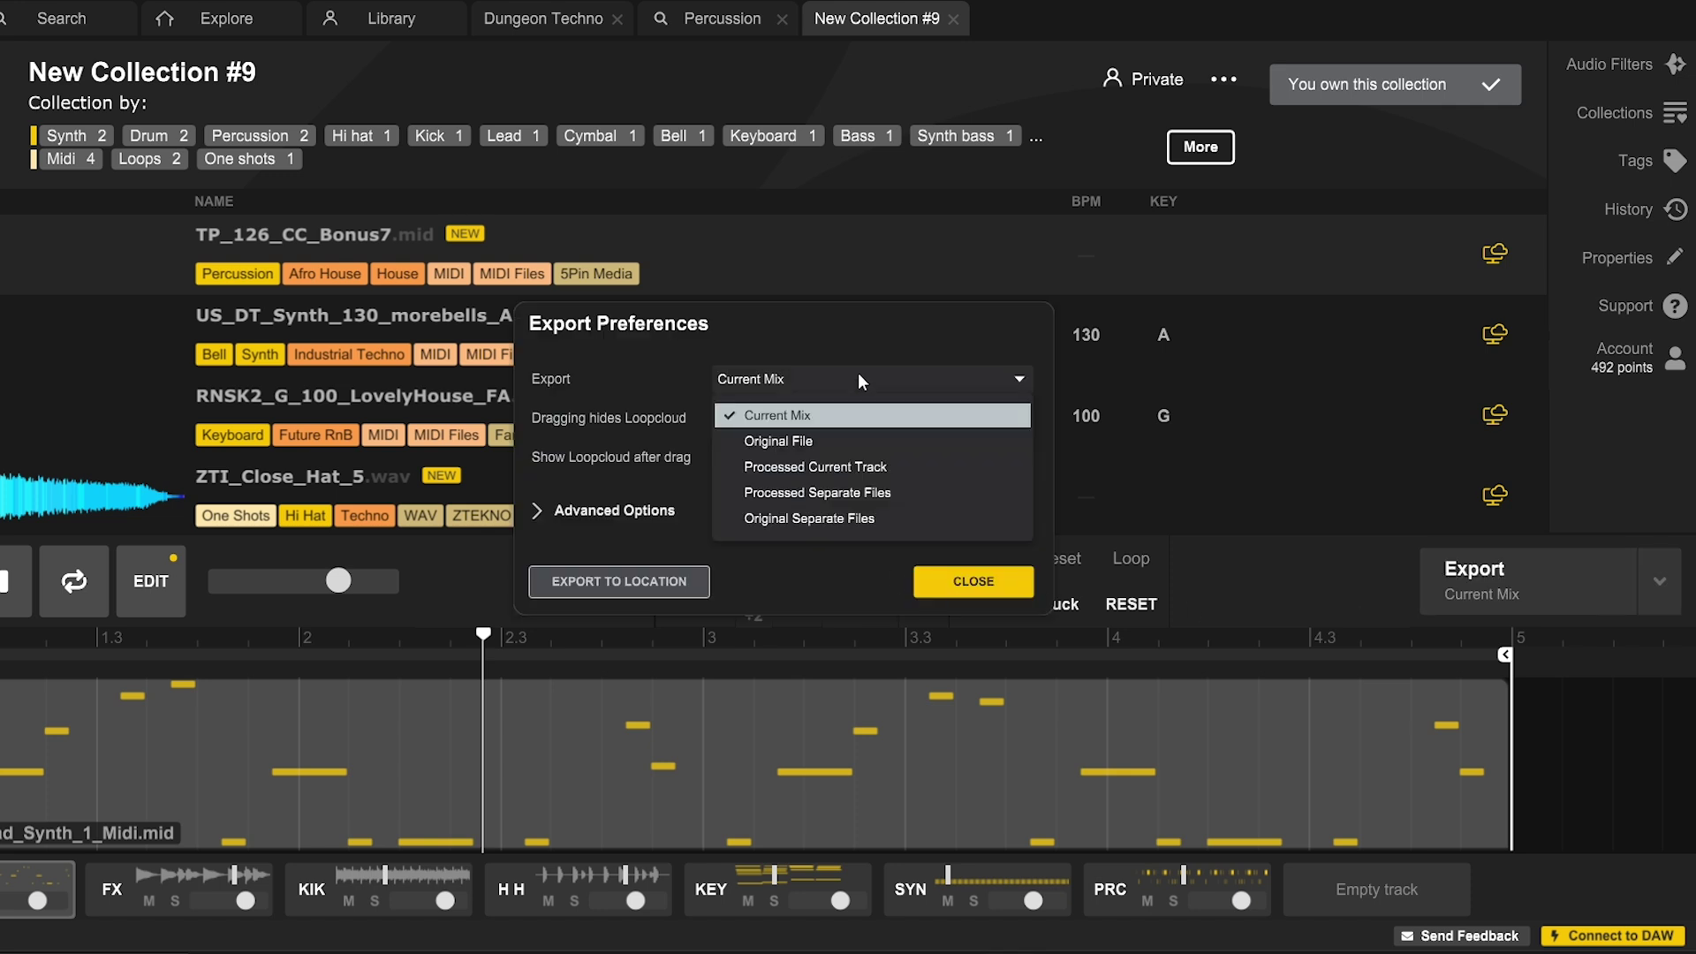
pyautogui.click(865, 495)
pyautogui.click(1528, 575)
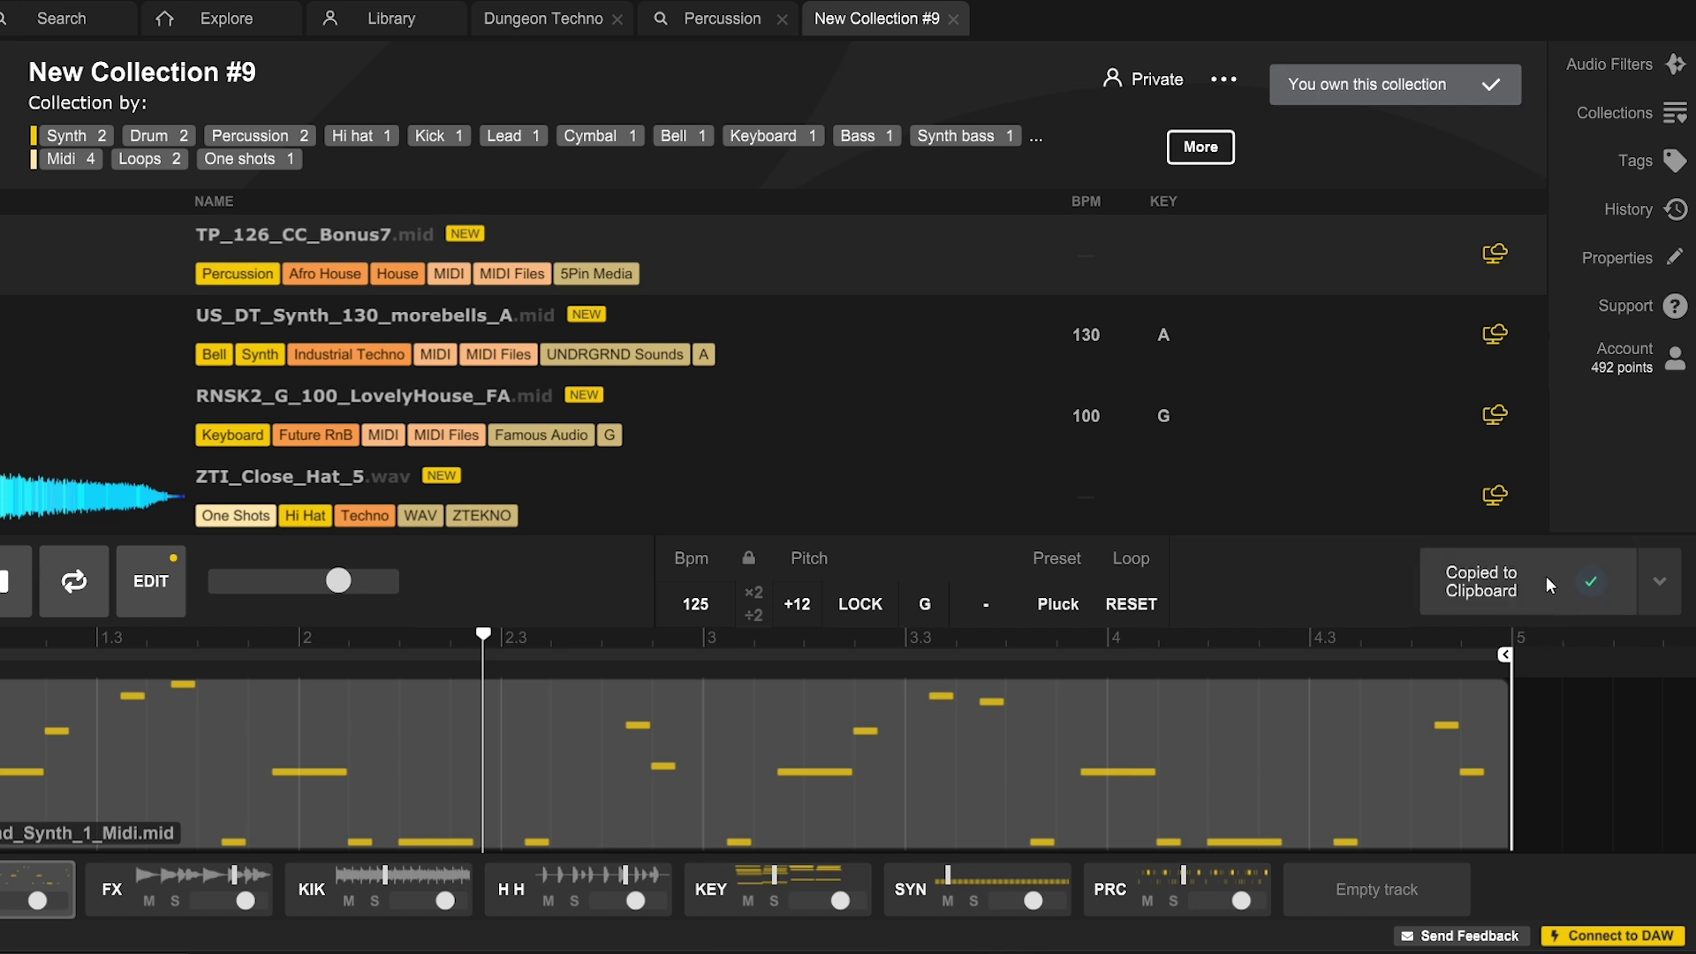
pyautogui.press('super+Tab')
pyautogui.press('super+v')
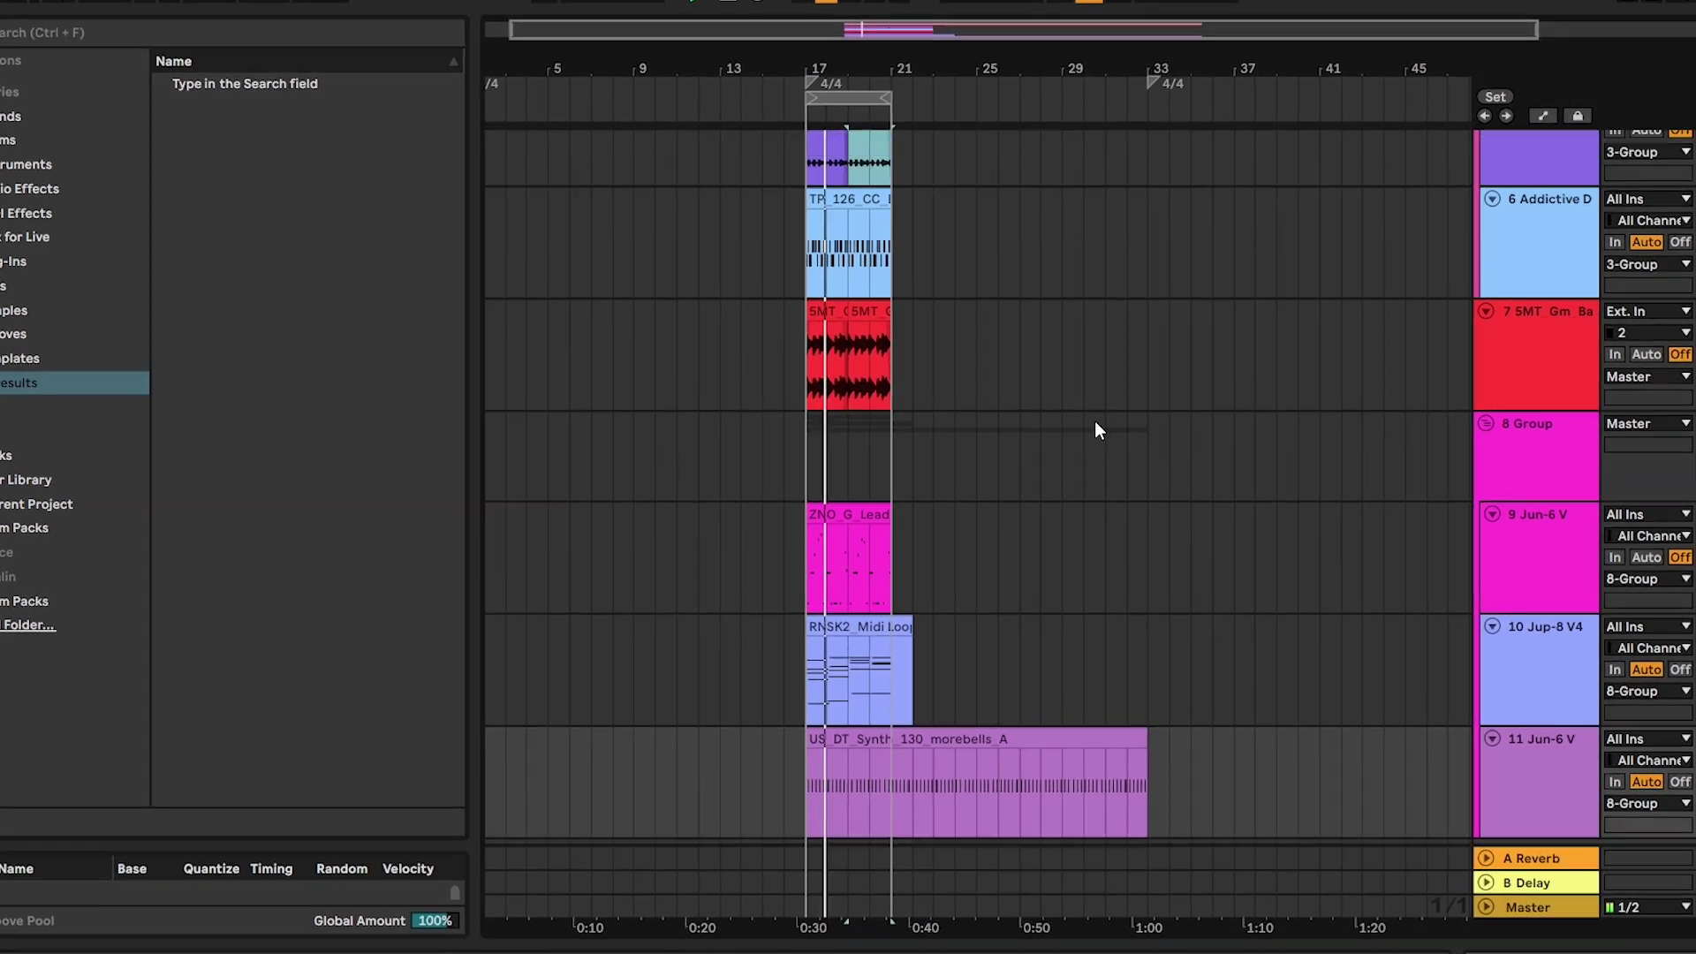
# Scroll and zoom the arrangement to bring the imported clips at bar 17 into view
pyautogui.scroll(5, 1098, 420)
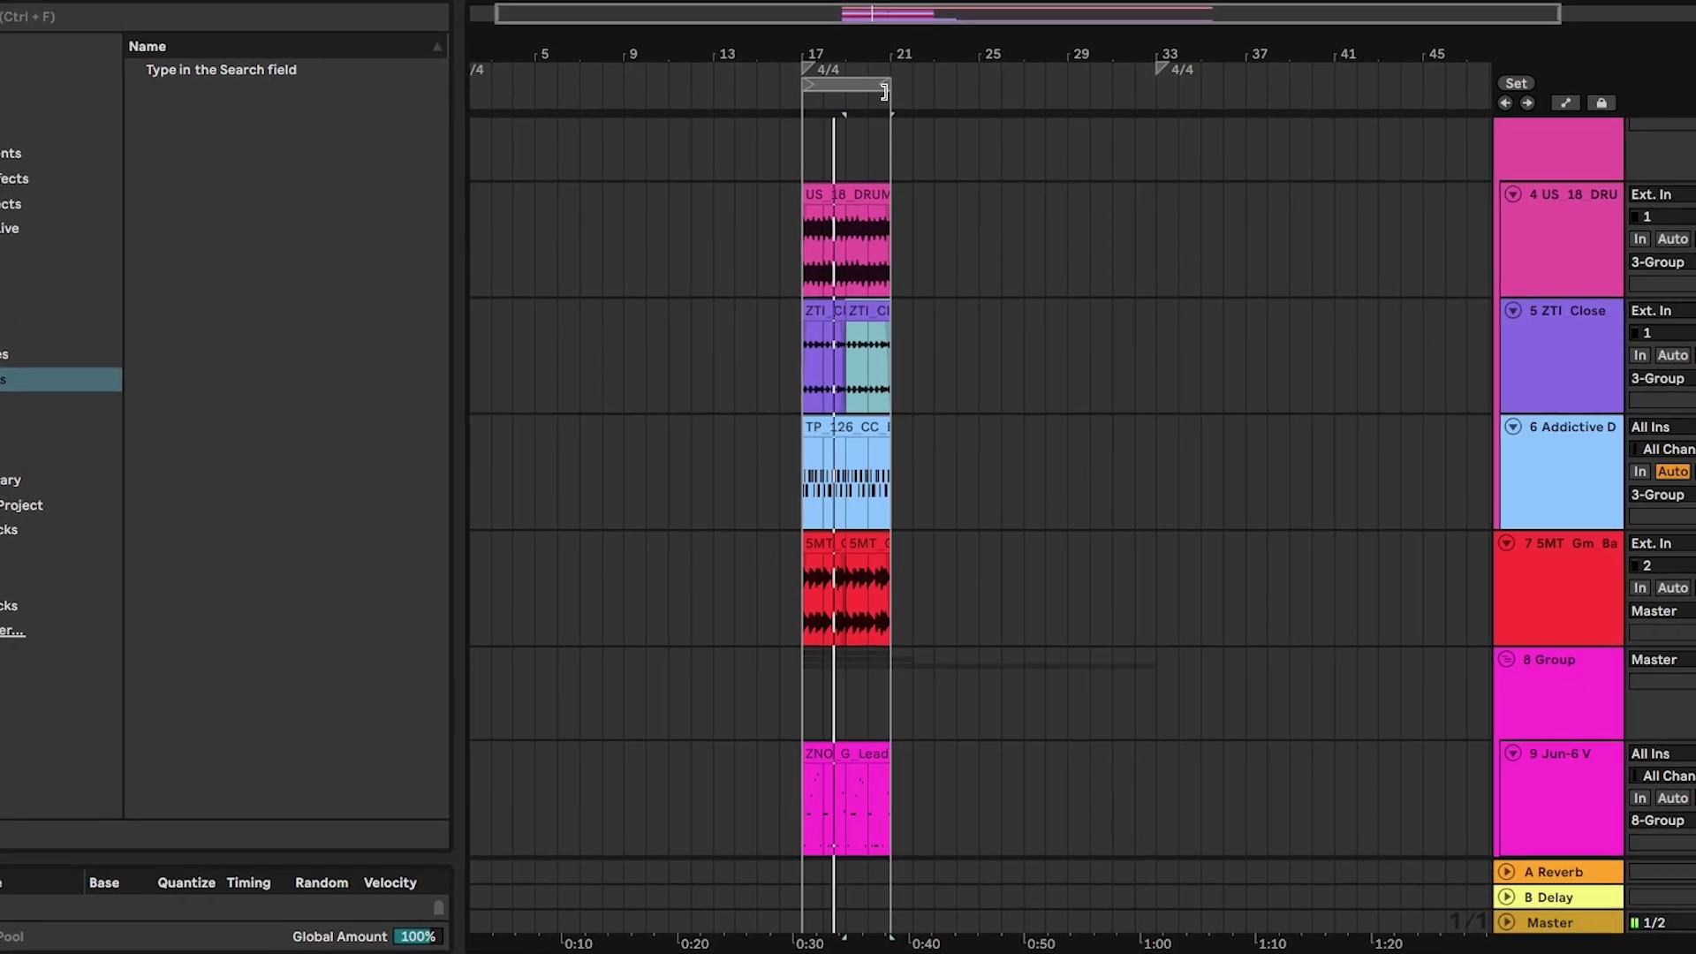
pyautogui.moveTo(927, 73); pyautogui.dragTo(944, 79)
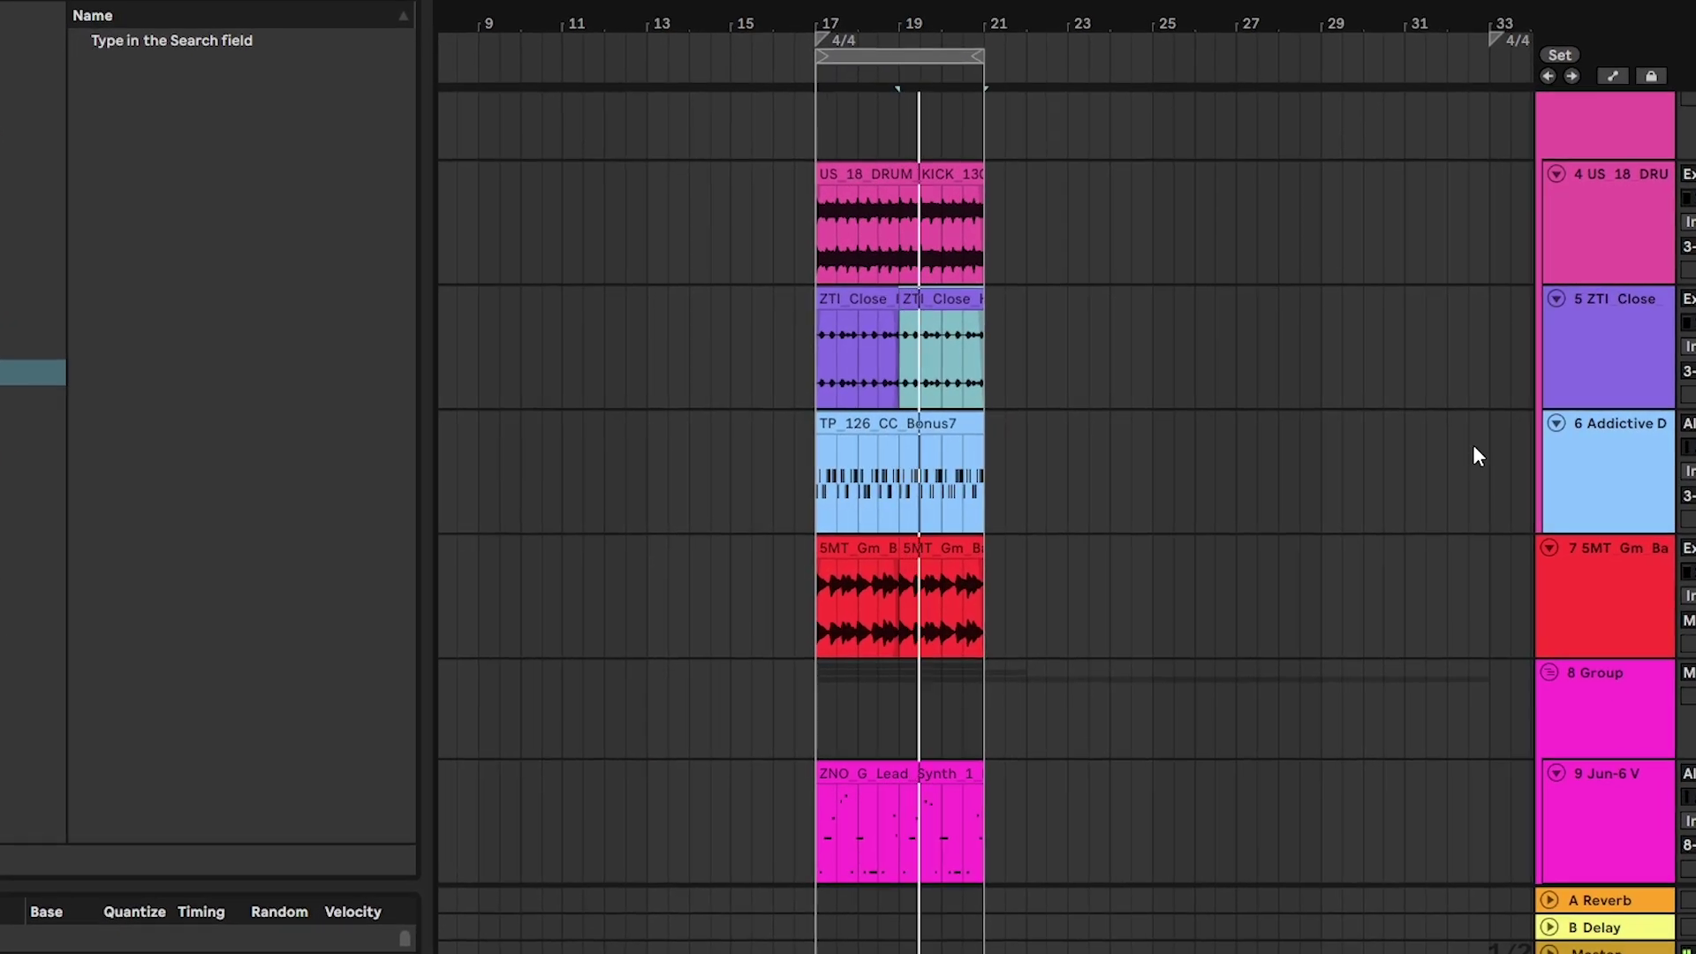